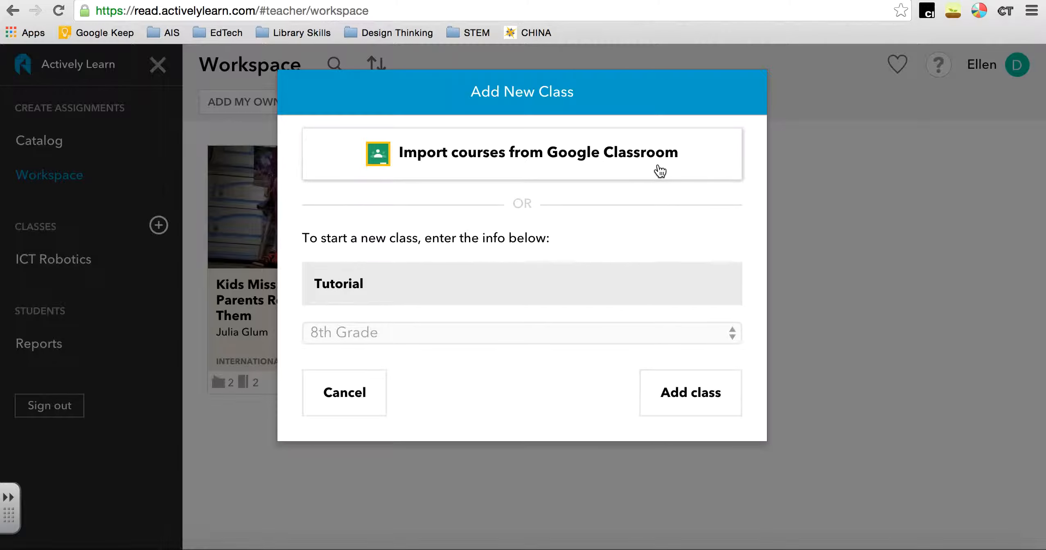
Create the new class Tutorial for 8th Grade and dismiss the creation notice
left_click(662, 390)
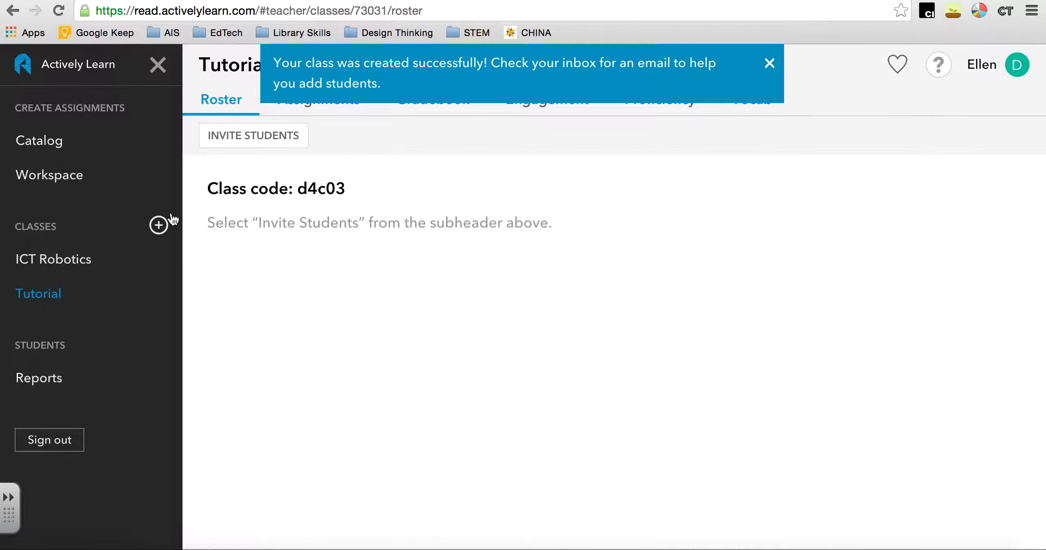
left_click(769, 63)
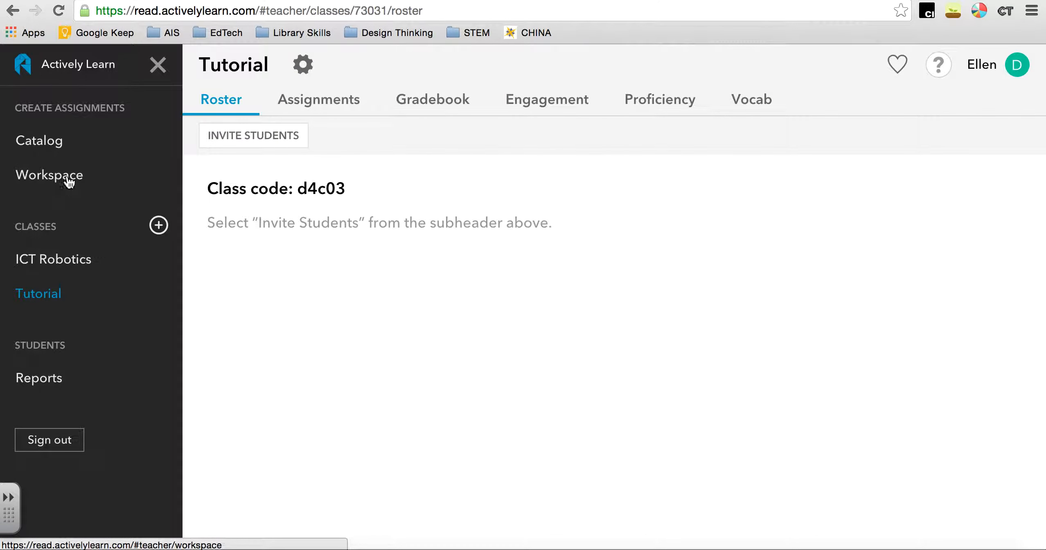
Open the Workspace and start importing an Internet article as own content
left_click(78, 175)
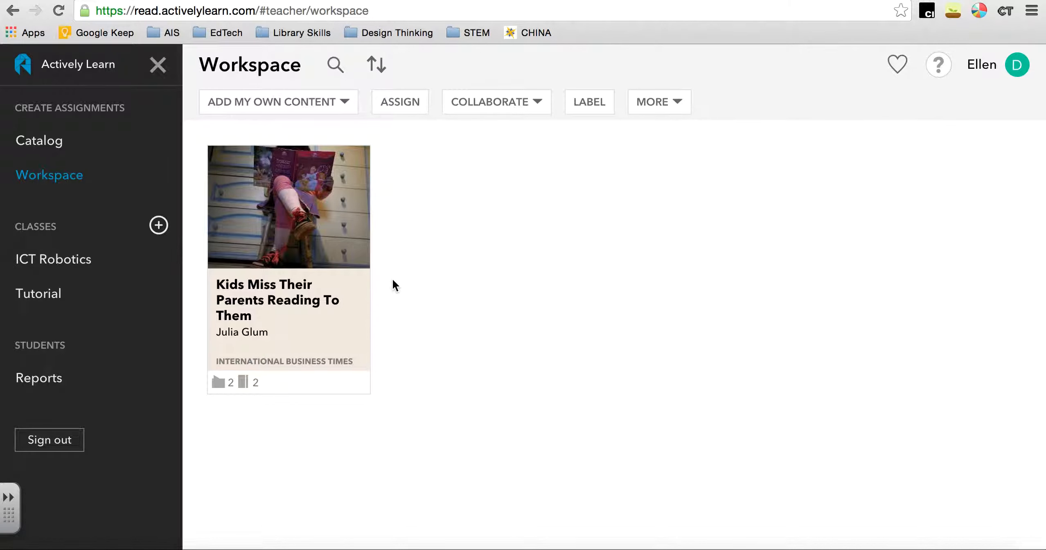
left_click(306, 103)
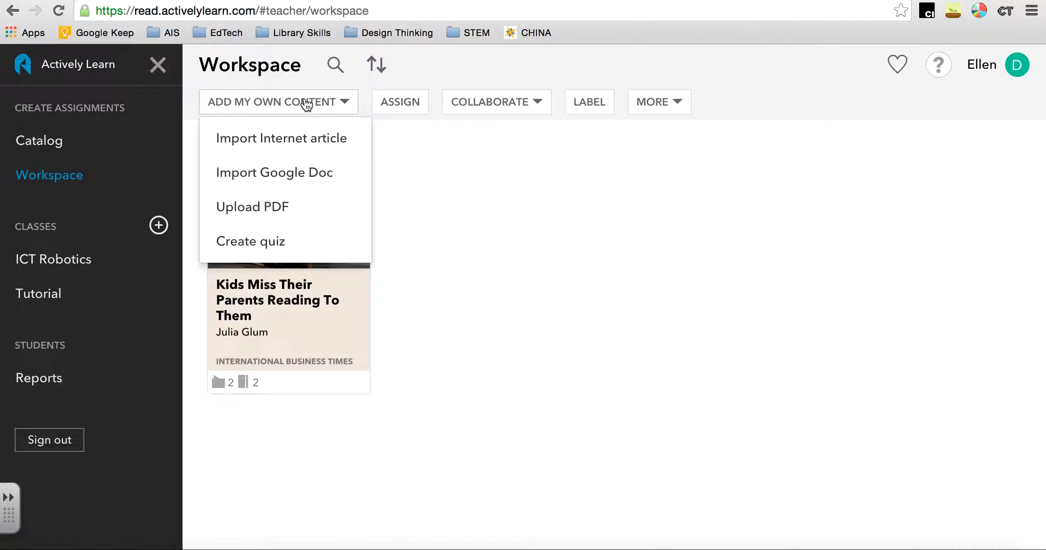
left_click(310, 139)
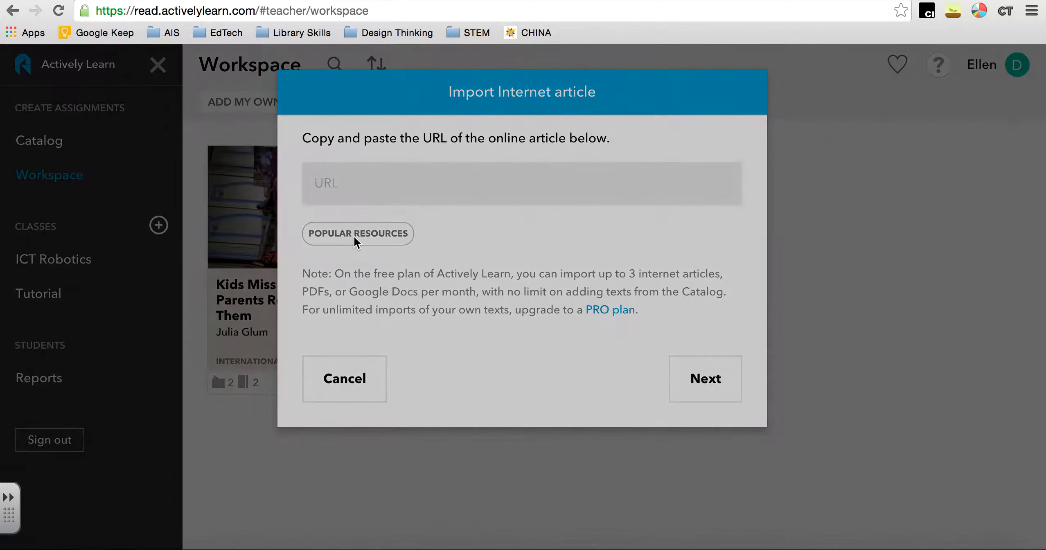
Look through the list of popular resources, open the Tween Tribune site and return to the list
left_click(354, 235)
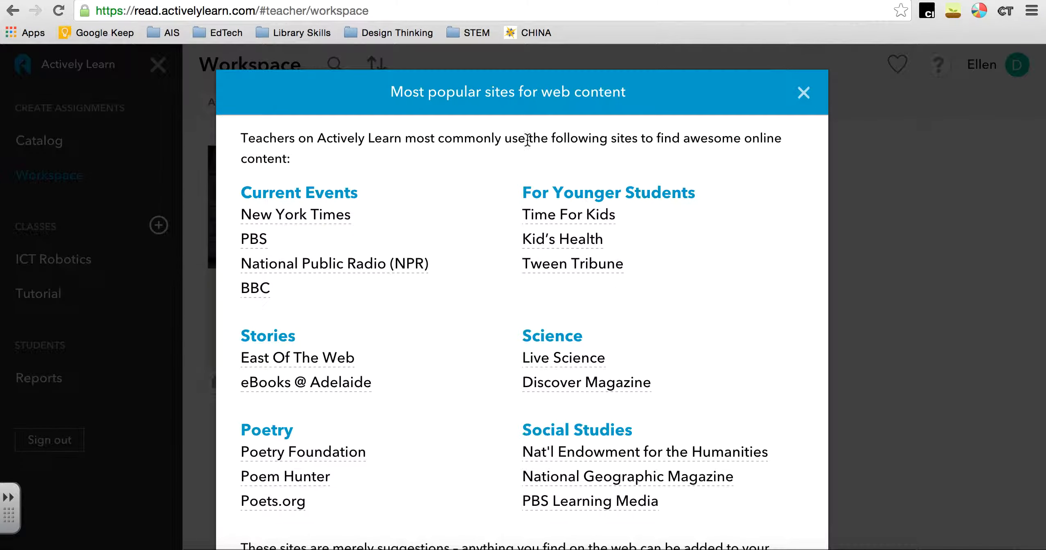
scroll(398, 457, "down", 3)
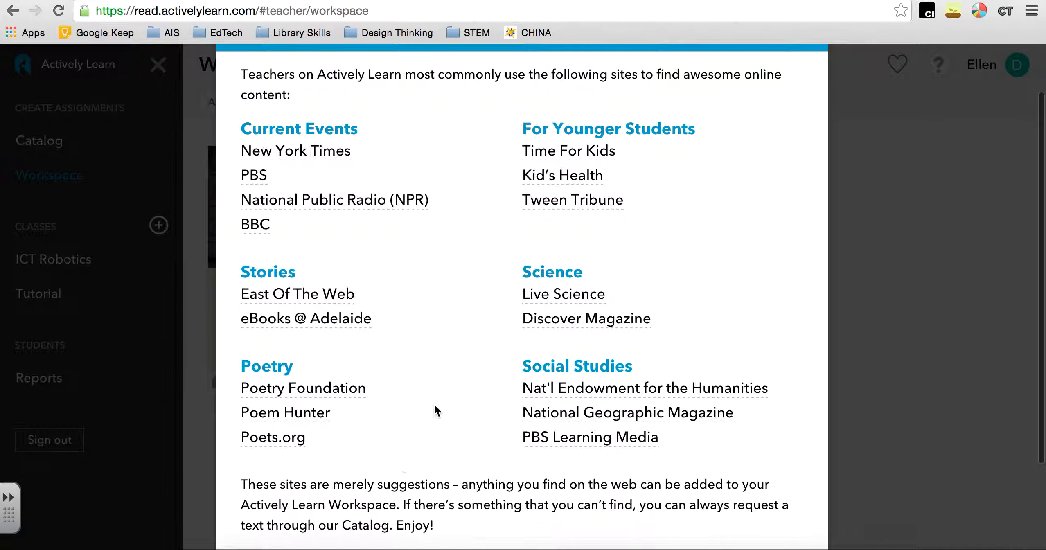
left_click(568, 199)
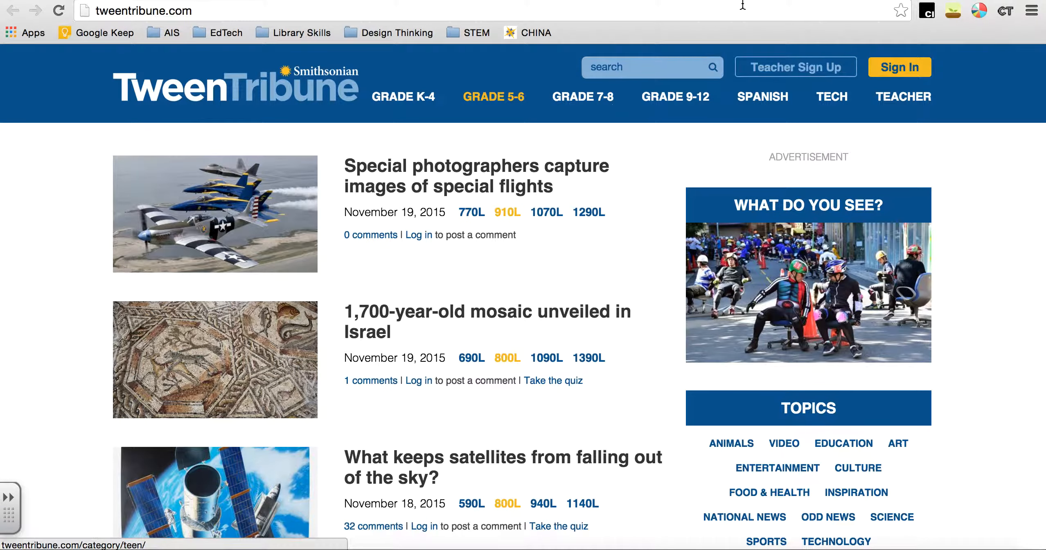
left_click(771, 0)
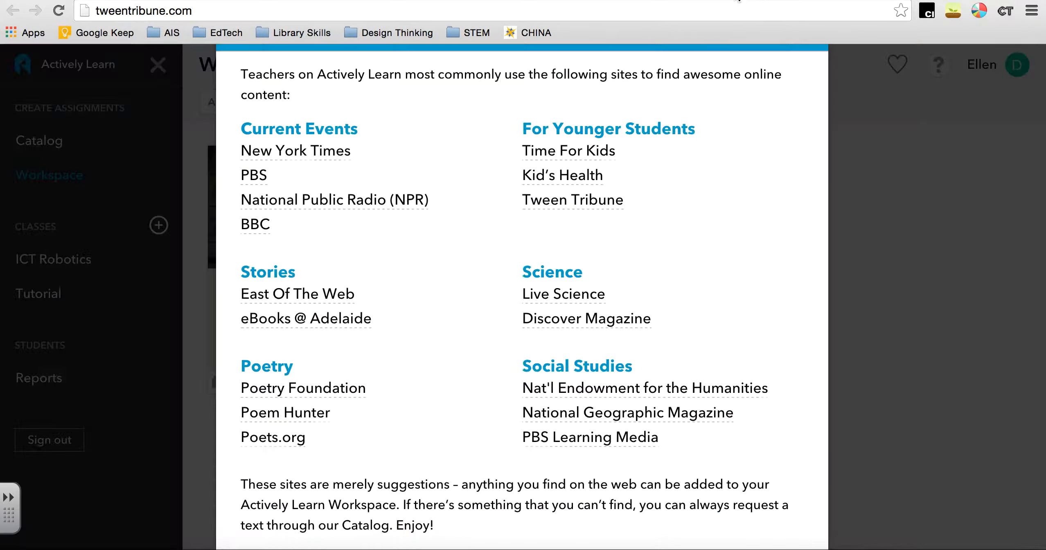
left_click(782, 0)
left_click(779, 0)
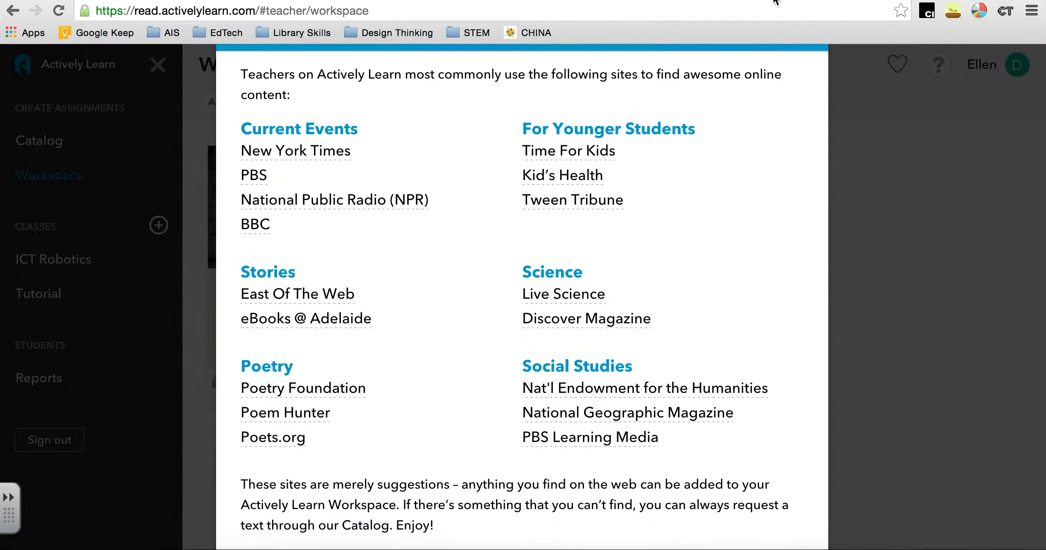
Copy the URL theday.co.uk/chosen-by-you/angry-girl-s-letter-demolishes-sexist-lego from its page and submit it as the article to import
left_click(714, 2)
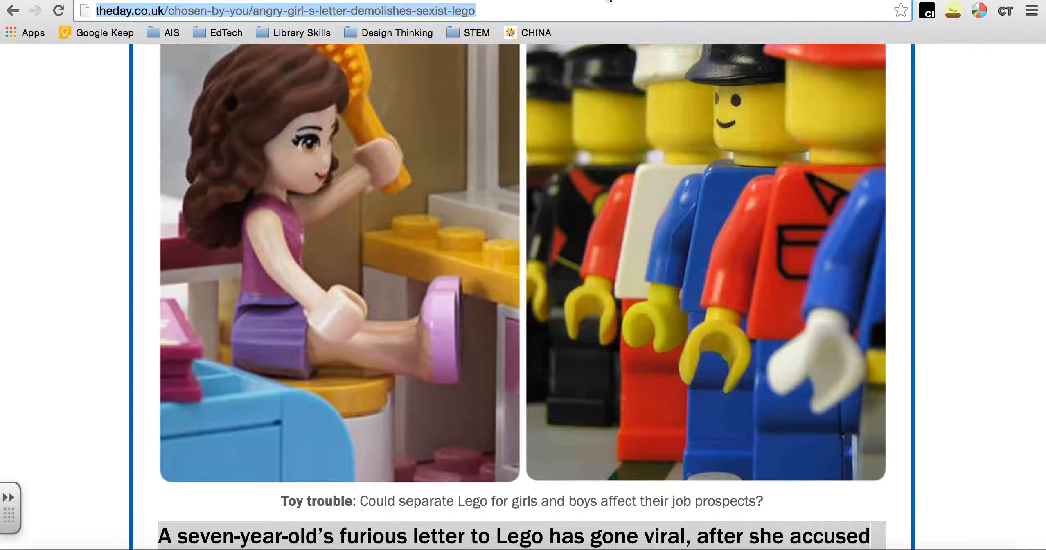
left_click(751, 1)
scroll(545, 266, "up", 2)
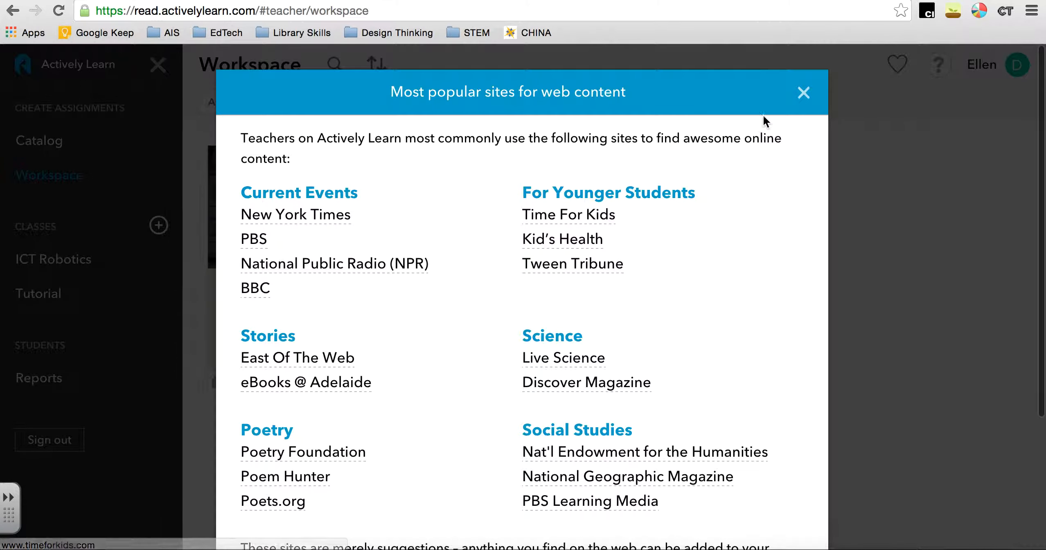
left_click(804, 93)
left_click(388, 185)
key("super+v")
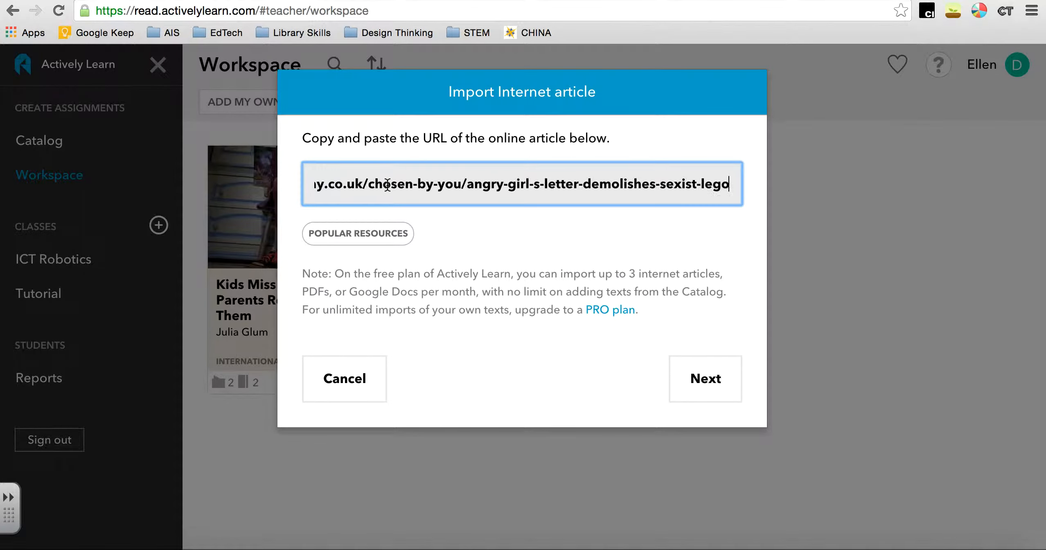
left_click(701, 371)
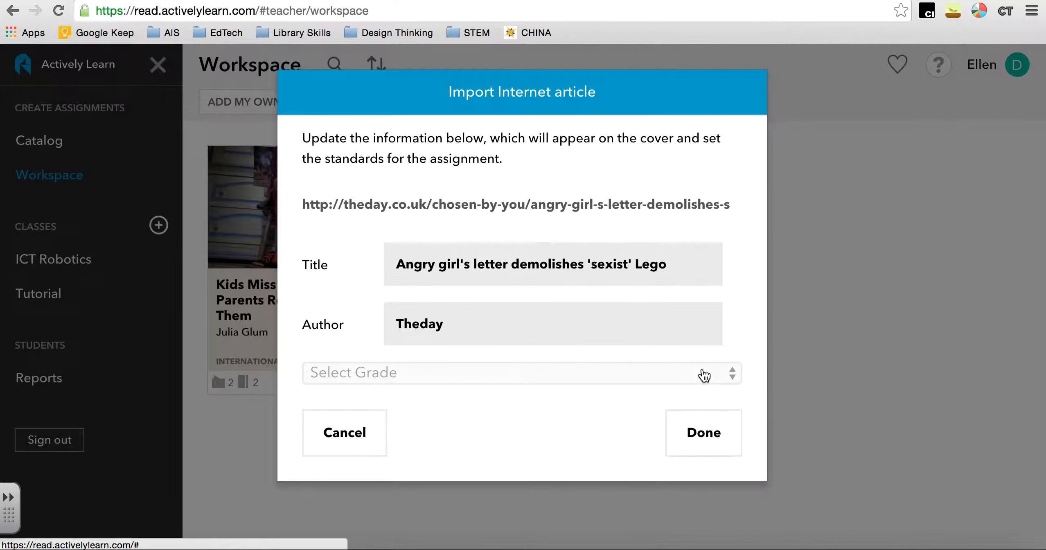
Set the imported article's grade level to Grades 6-8 and its subject to Other/High-Interest
left_click(393, 379)
left_click(381, 455)
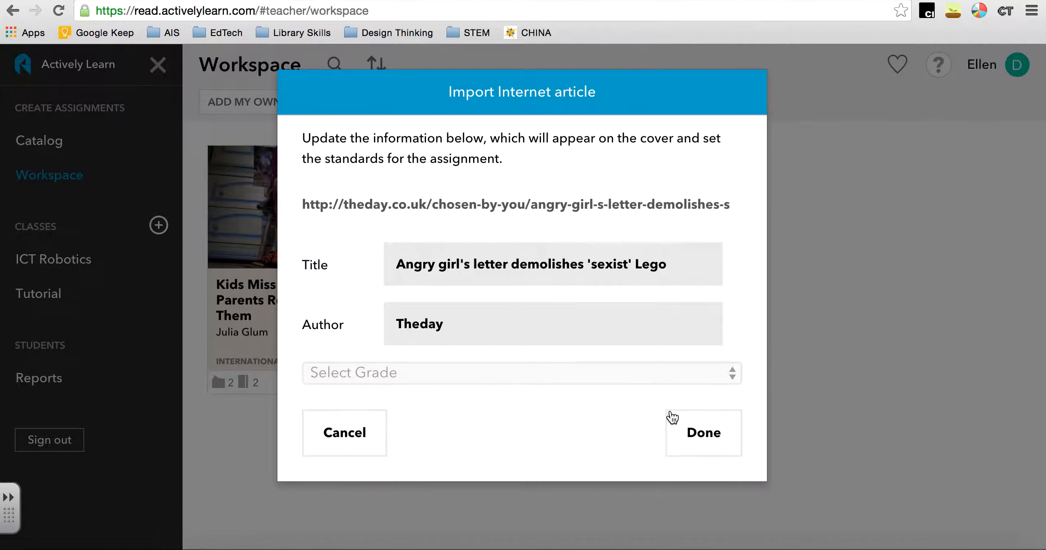
left_click(390, 373)
left_click(382, 355)
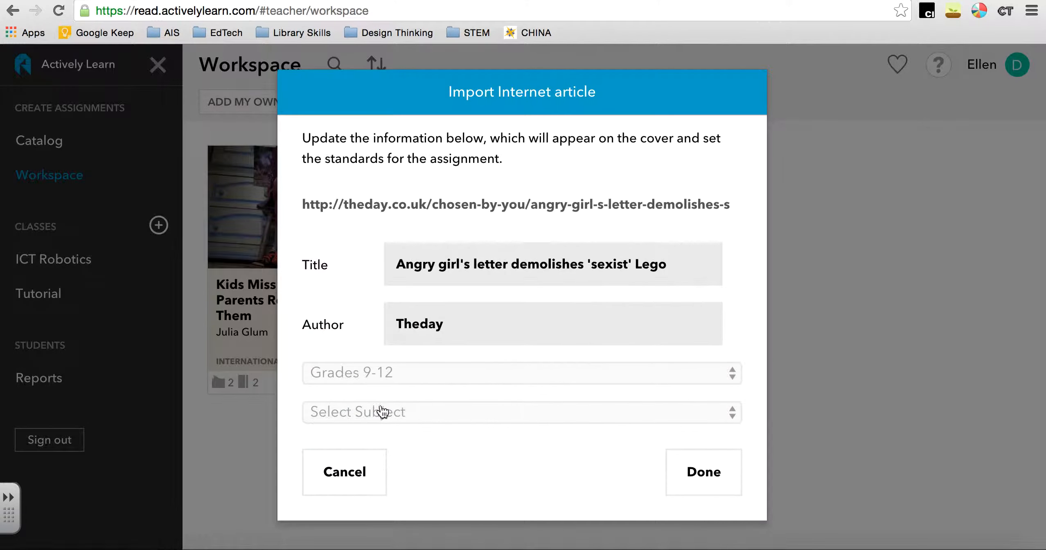
left_click(380, 409)
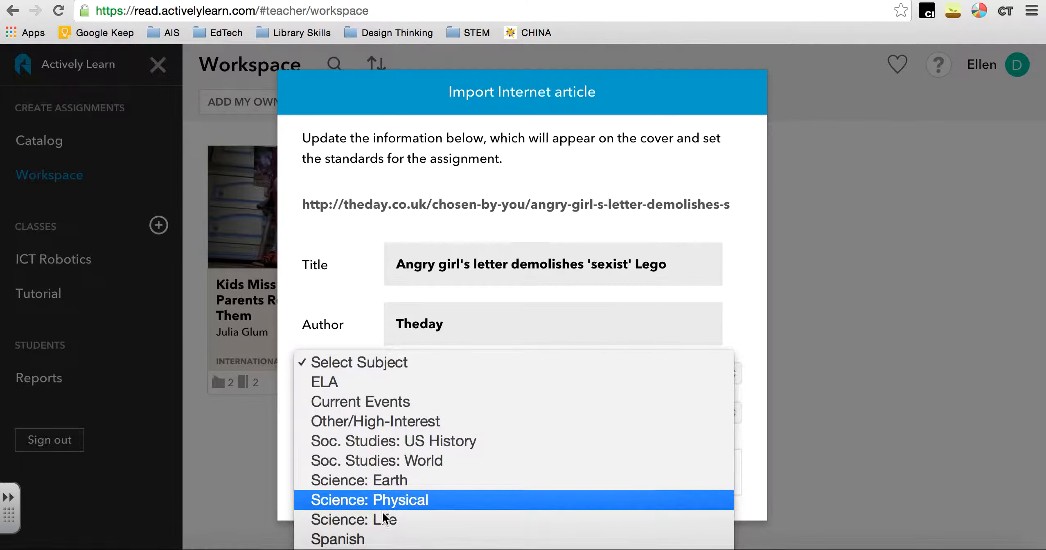
left_click(414, 397)
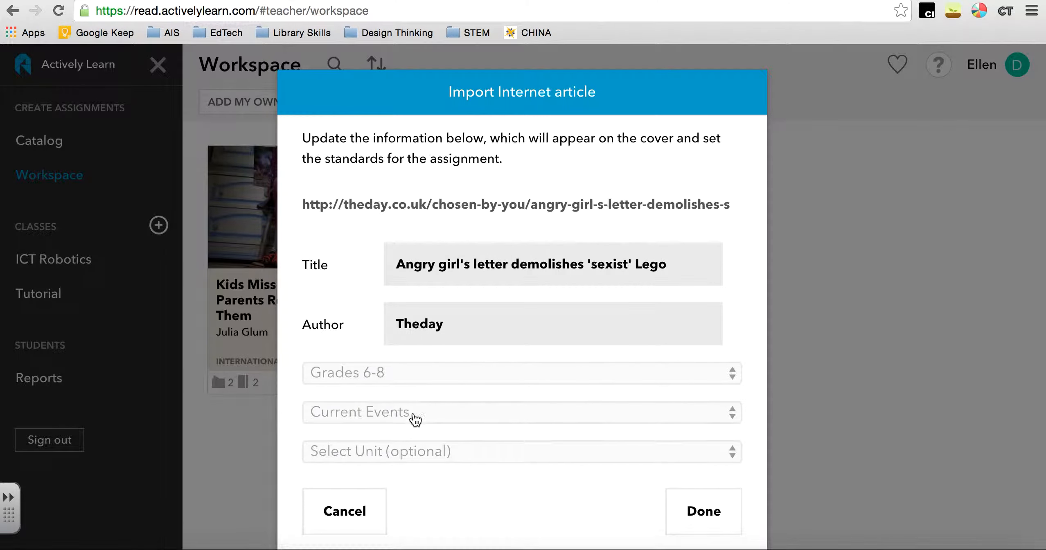
left_click(413, 413)
left_click(392, 437)
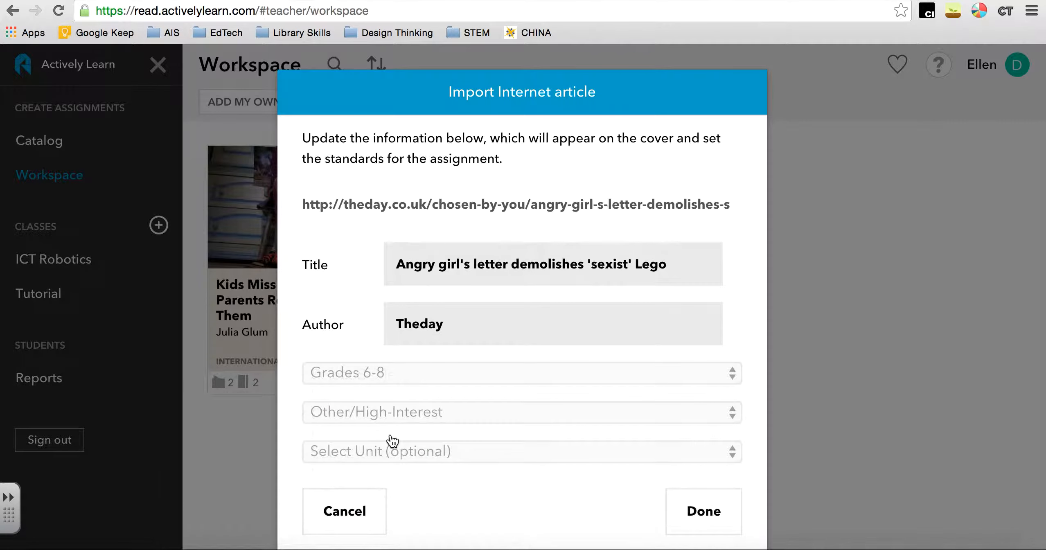
Set the article's unit to Technology and finish the import
left_click(510, 459)
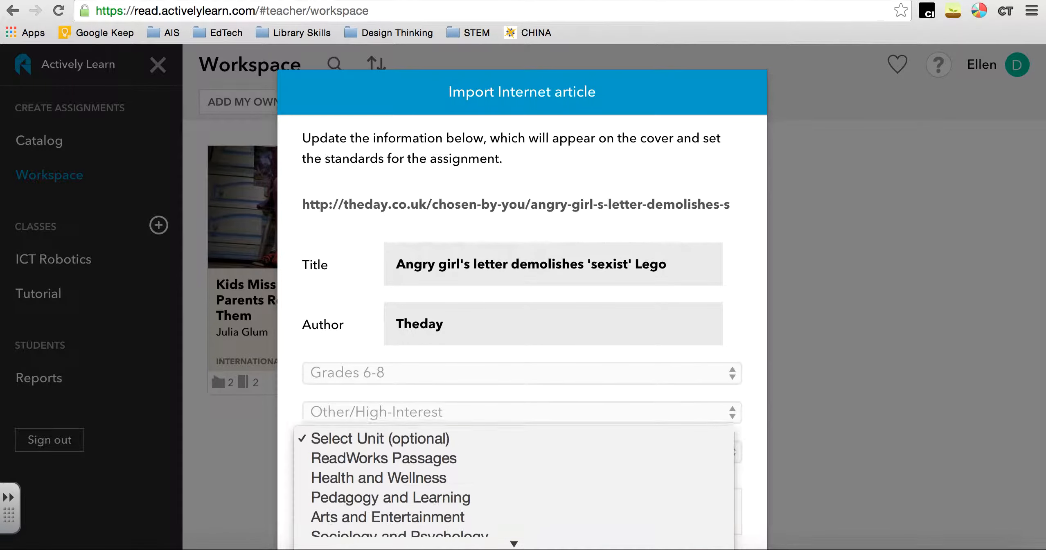
left_click(449, 499)
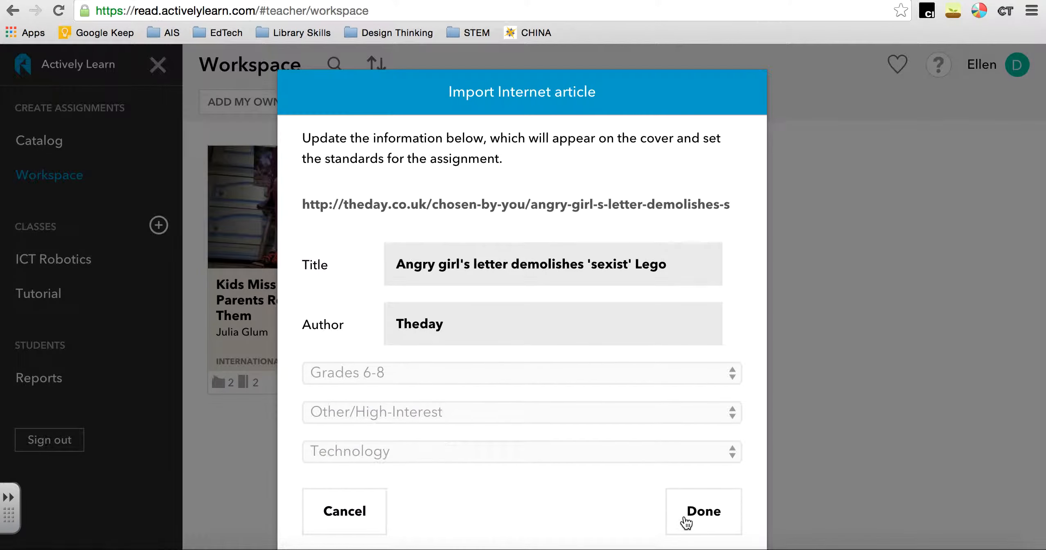
left_click(683, 514)
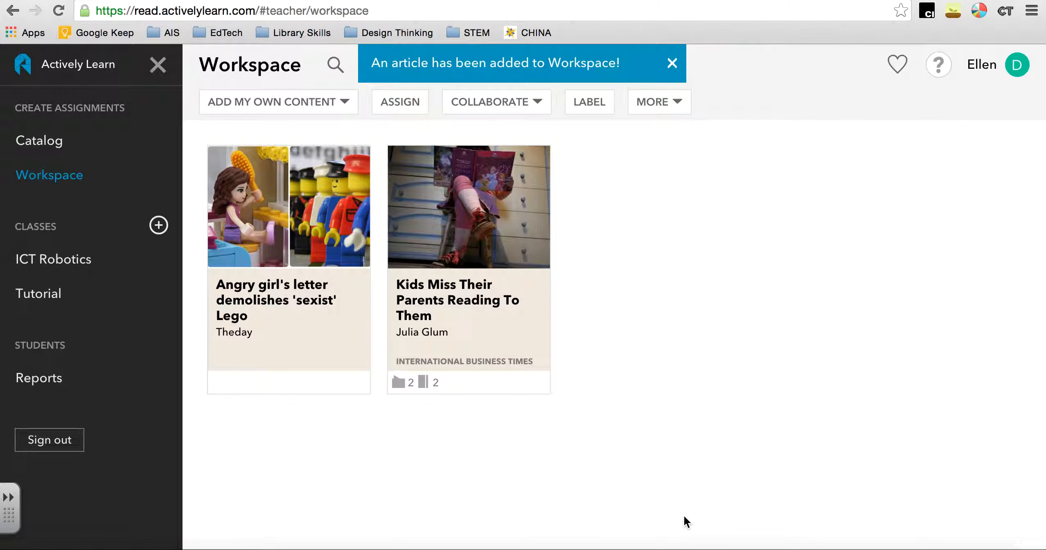
Open the article "Angry girl's letter demolishes 'sexist' Lego" and dismiss the customization tip so it is not shown again
left_click(295, 292)
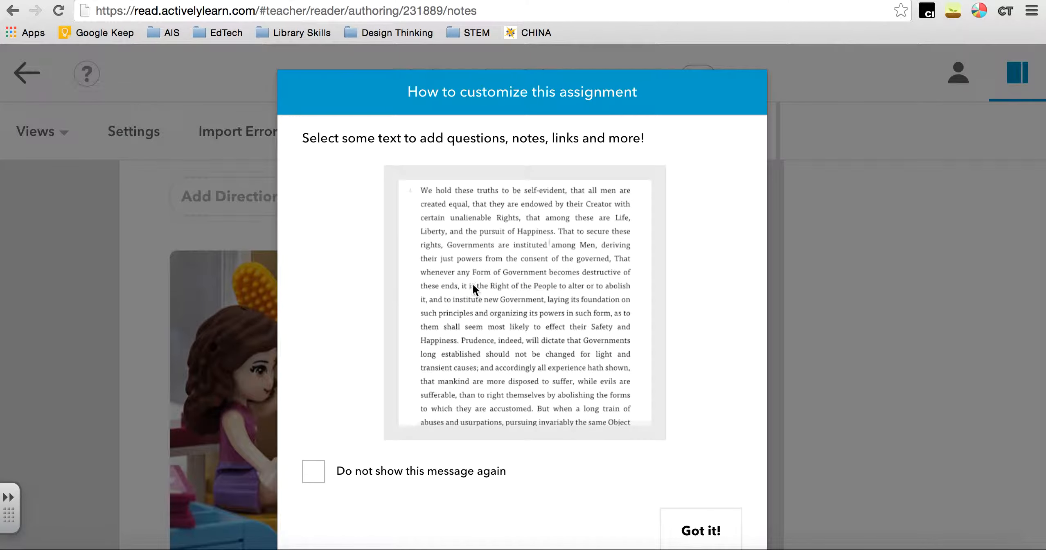
left_click(345, 471)
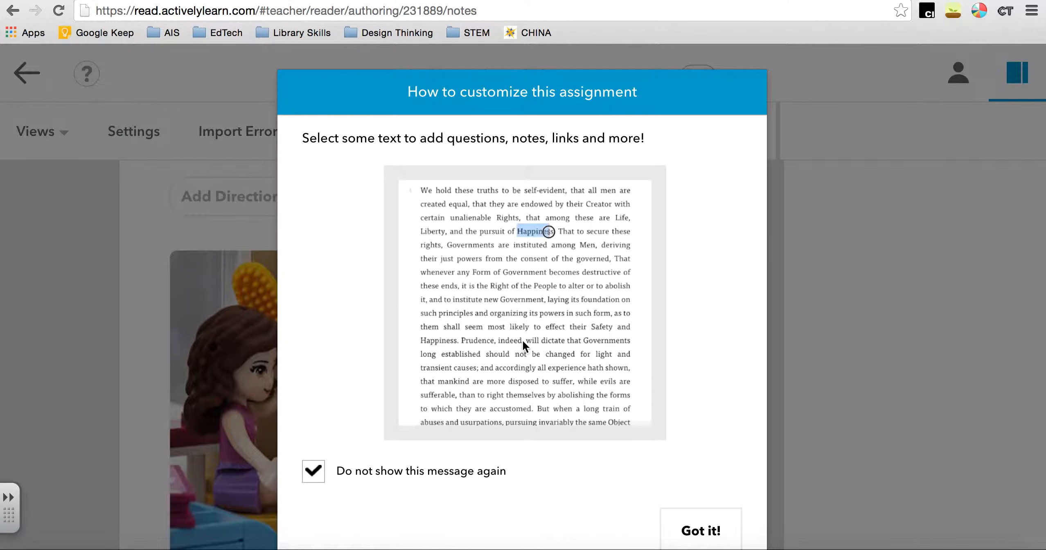
left_click(701, 531)
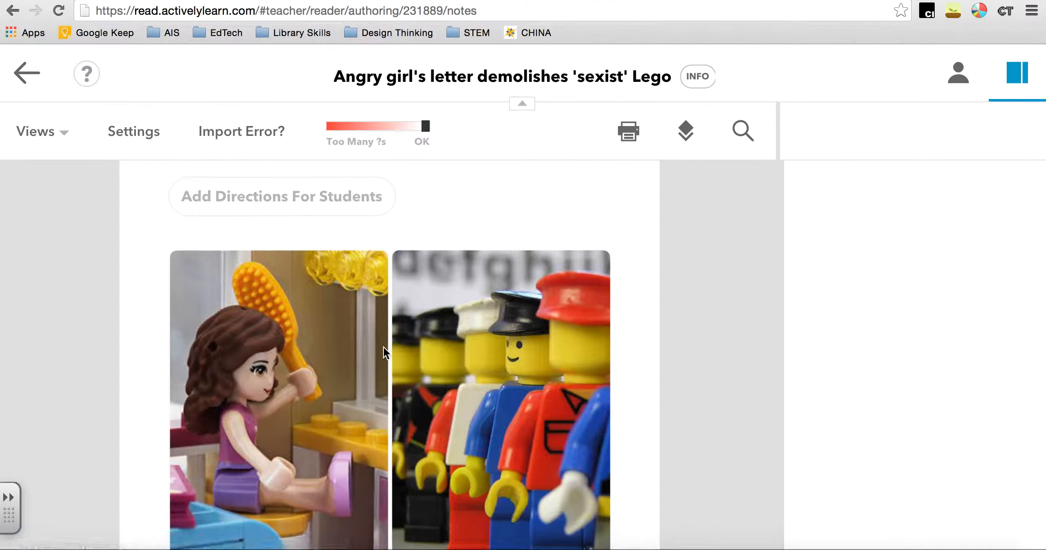
Read through the imported article's images and opening paragraphs to check how they were brought in
scroll(383, 346, "down", 5)
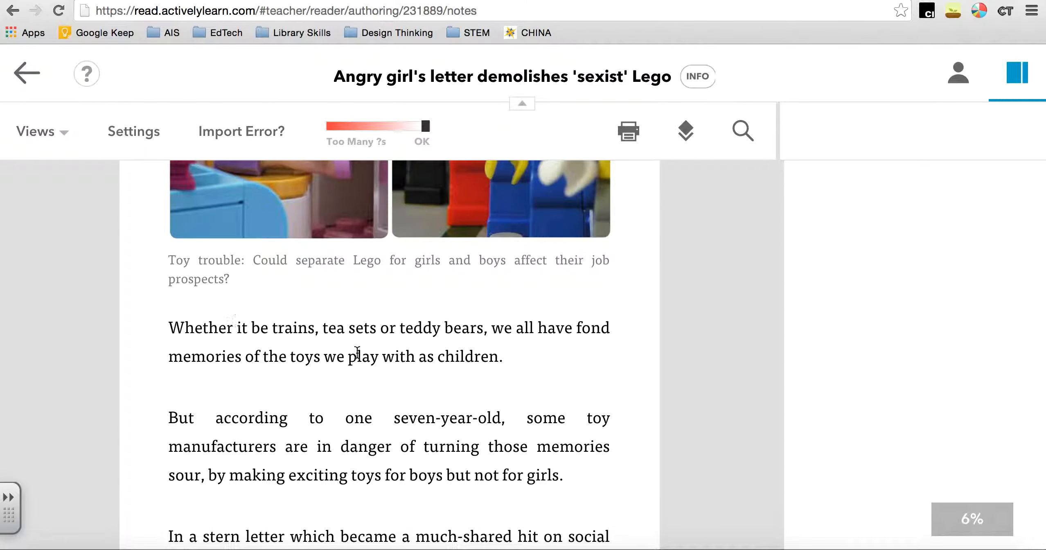
scroll(358, 355, "down", 3)
scroll(358, 356, "up", 15)
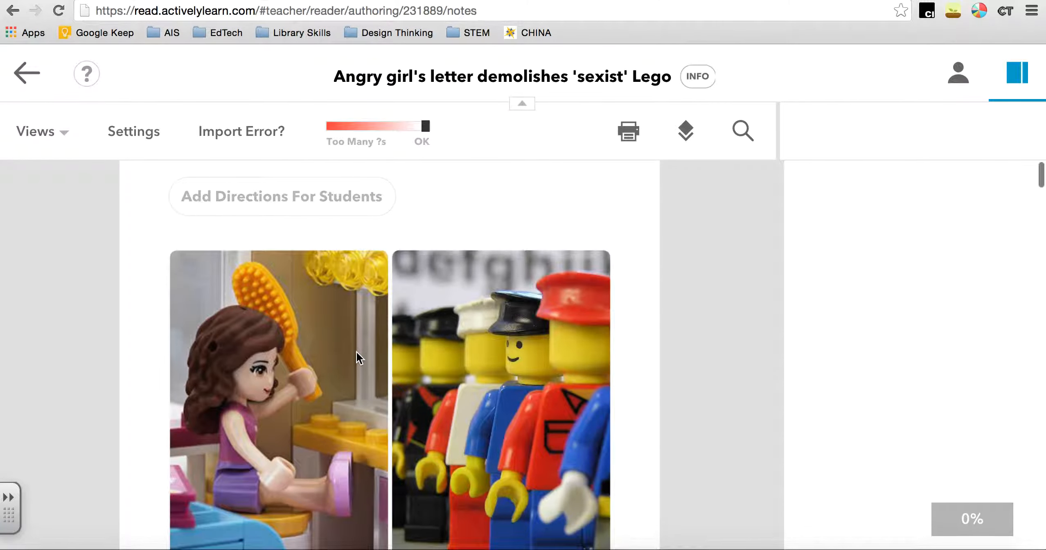
scroll(358, 357, "down", 10)
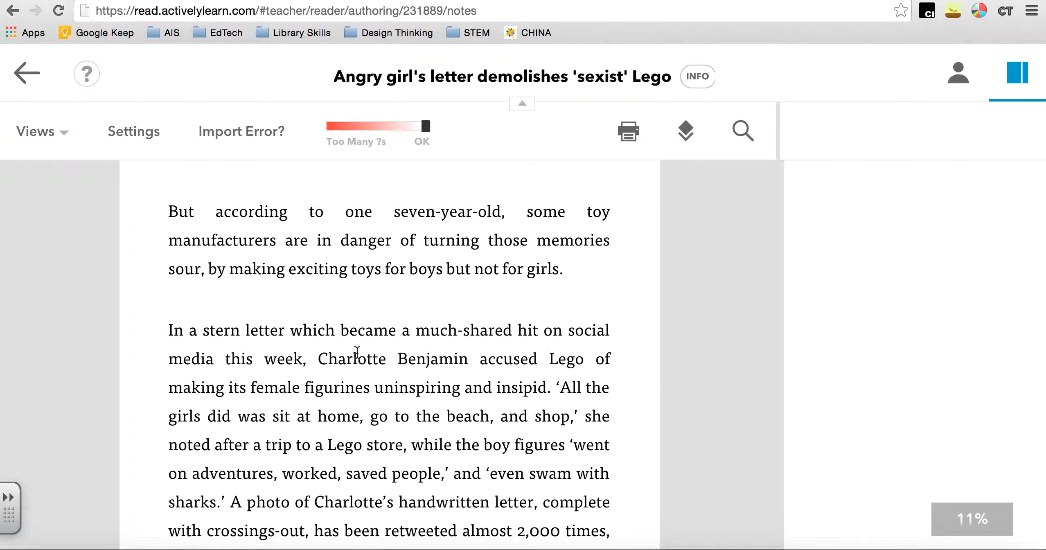
scroll(357, 353, "down", 1)
scroll(357, 353, "up", 3)
scroll(357, 354, "down", 3)
scroll(358, 352, "down", 3)
scroll(357, 355, "up", 5)
scroll(358, 356, "down", 3)
scroll(358, 356, "down", 7)
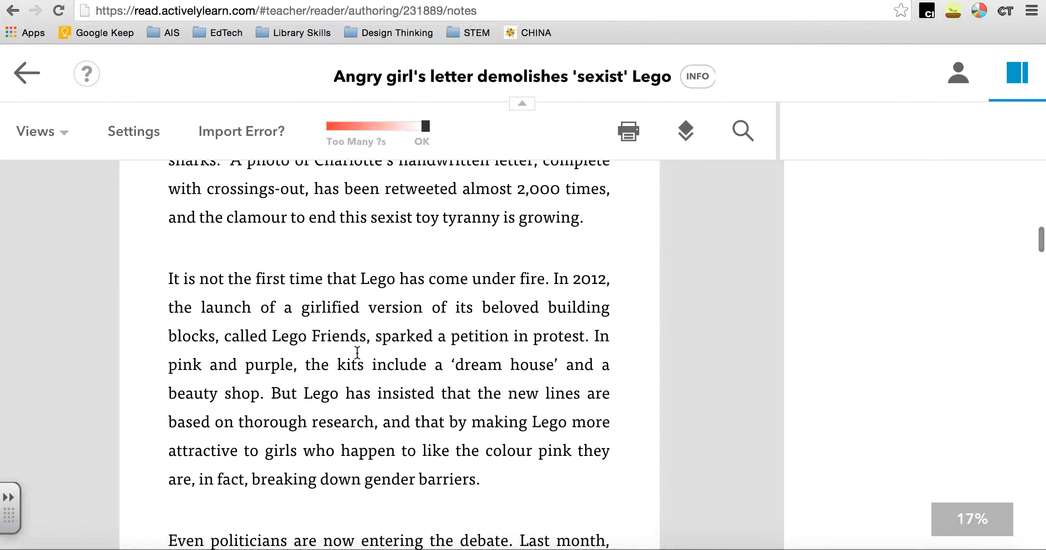
scroll(357, 352, "down", 1)
left_click_drag(271, 314, 367, 313)
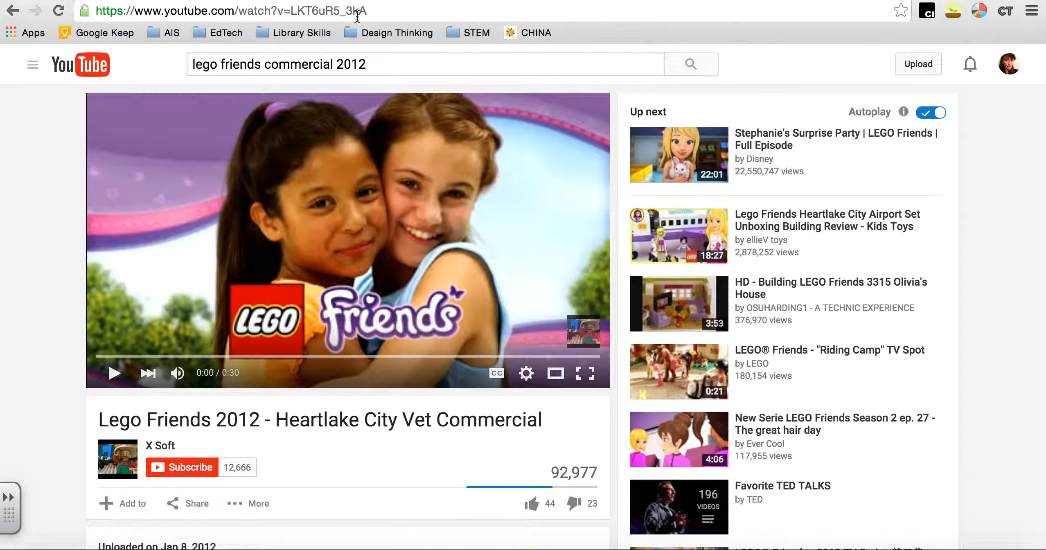
left_click(357, 10)
key("super+c")
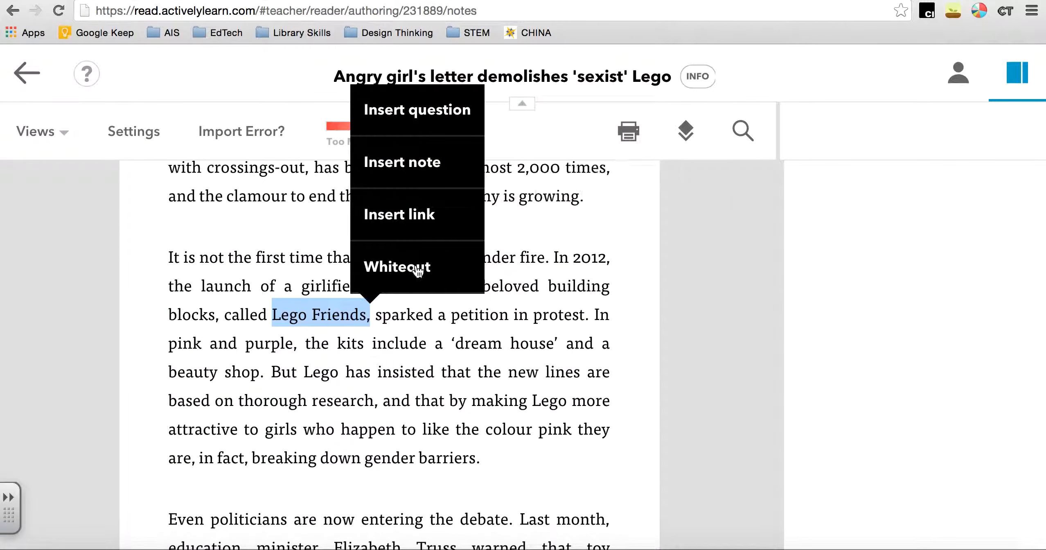
left_click(412, 211)
key("super+v")
left_click(660, 276)
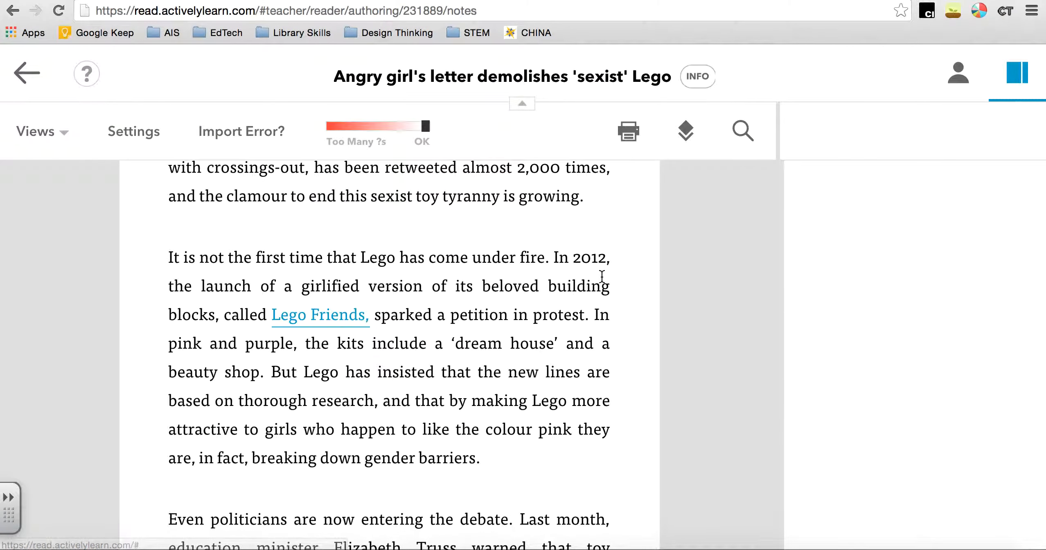
Review the options of the "Lego Friends," link and of the selected phrase 'dream house', and examine the article's discussion questions
left_click(319, 324)
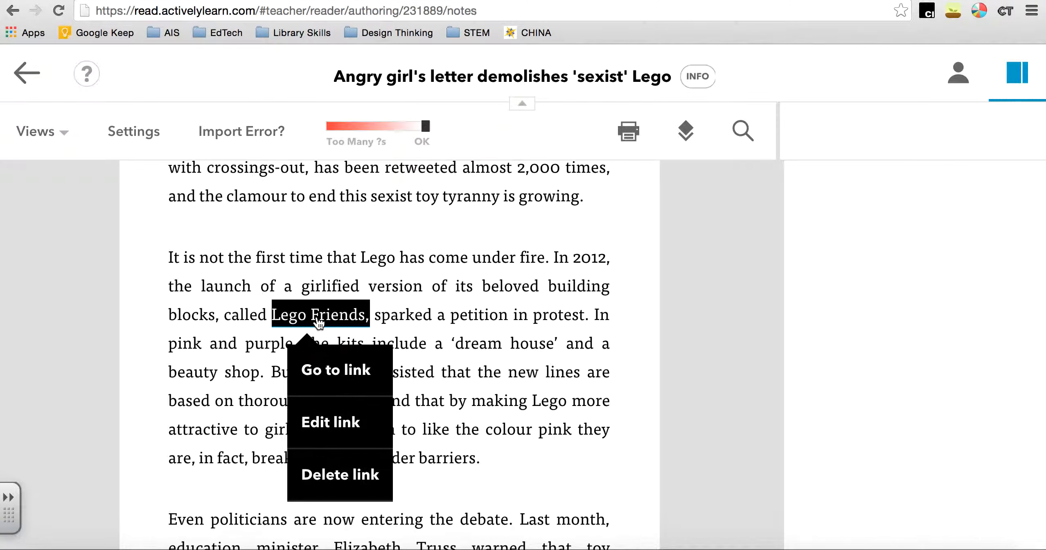
left_click(368, 319)
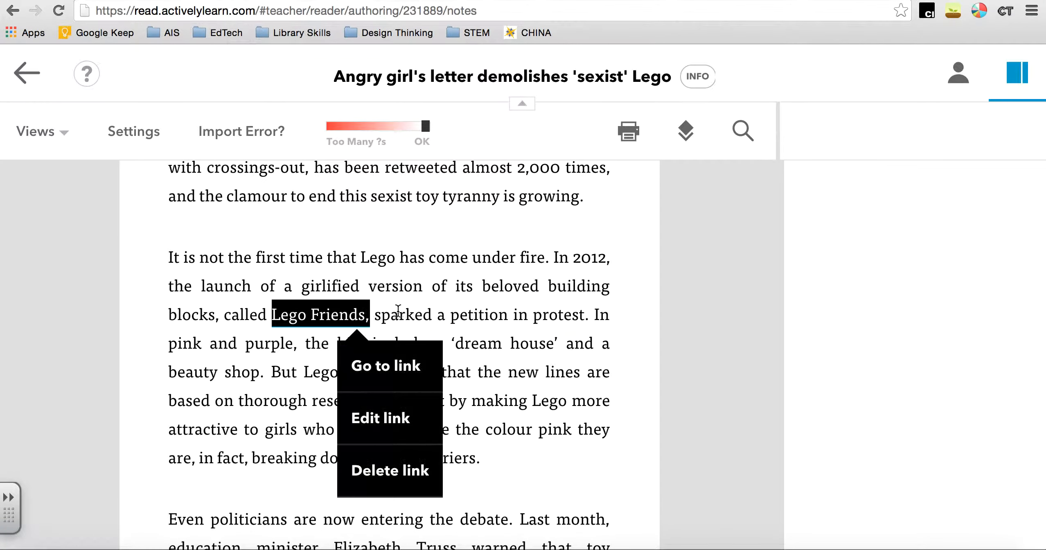
left_click_drag(453, 339, 557, 336)
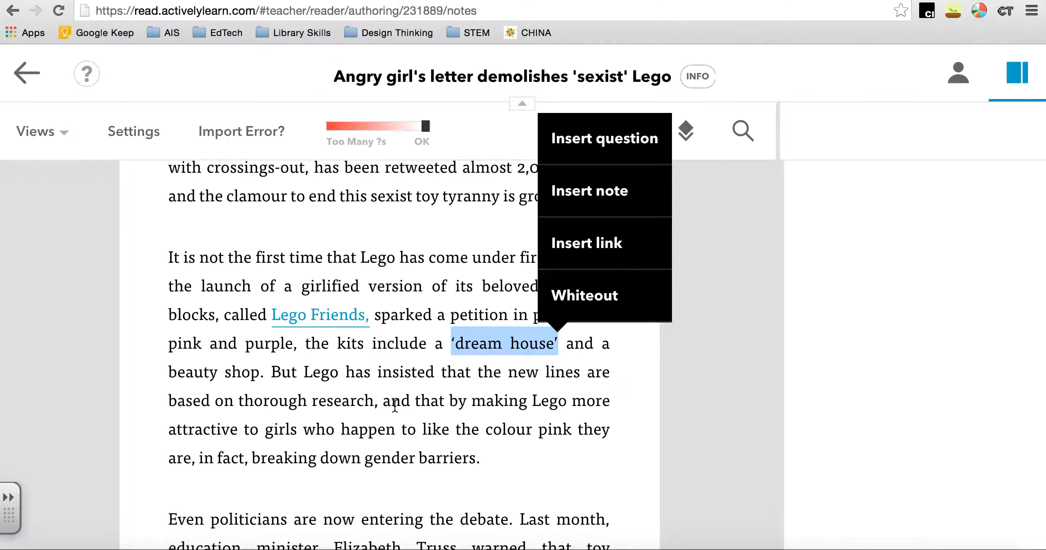
left_click(321, 236)
scroll(424, 346, "down", 15)
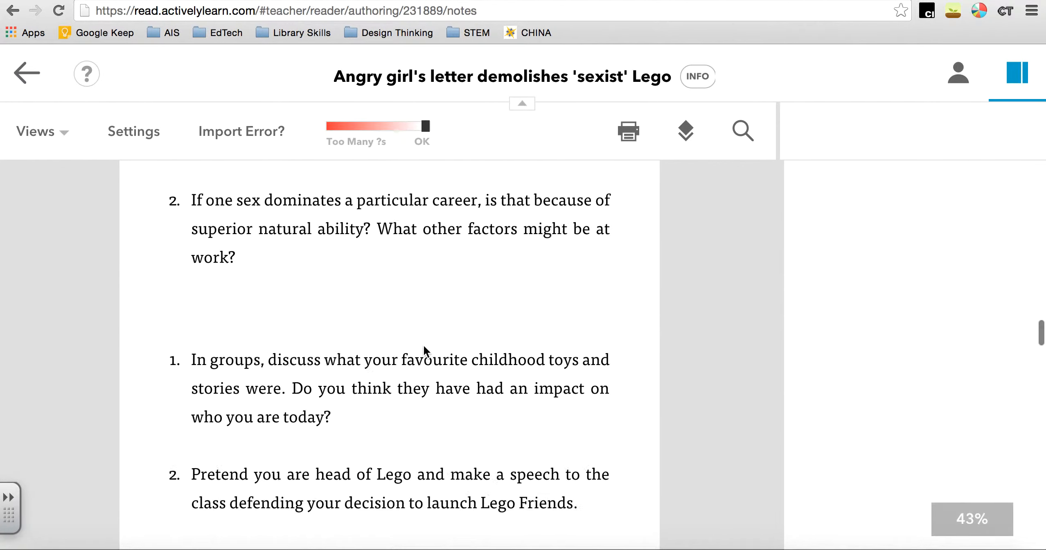
Insert a short-answer question after the passage starting "Besides, children begin to consider their careers" and assign it standard RI.2 - Main Ideas
scroll(424, 346, "up", 10)
scroll(424, 346, "down", 7)
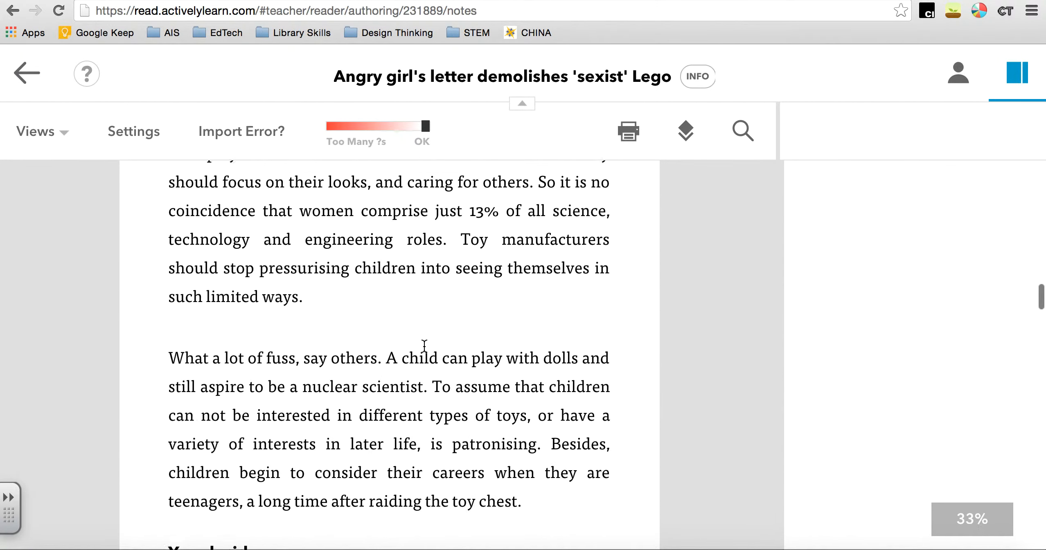
scroll(425, 347, "up", 4)
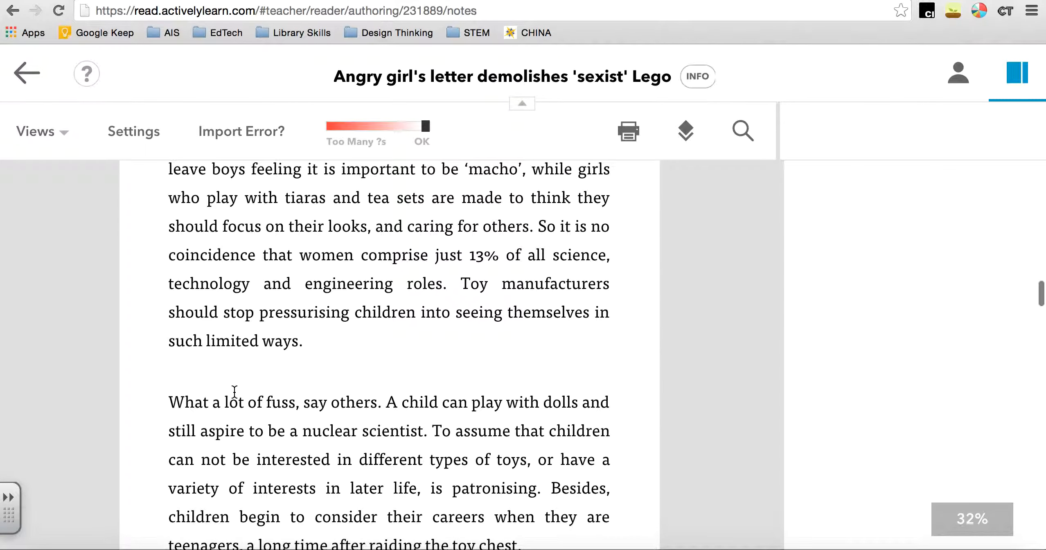
scroll(456, 429, "down", 1)
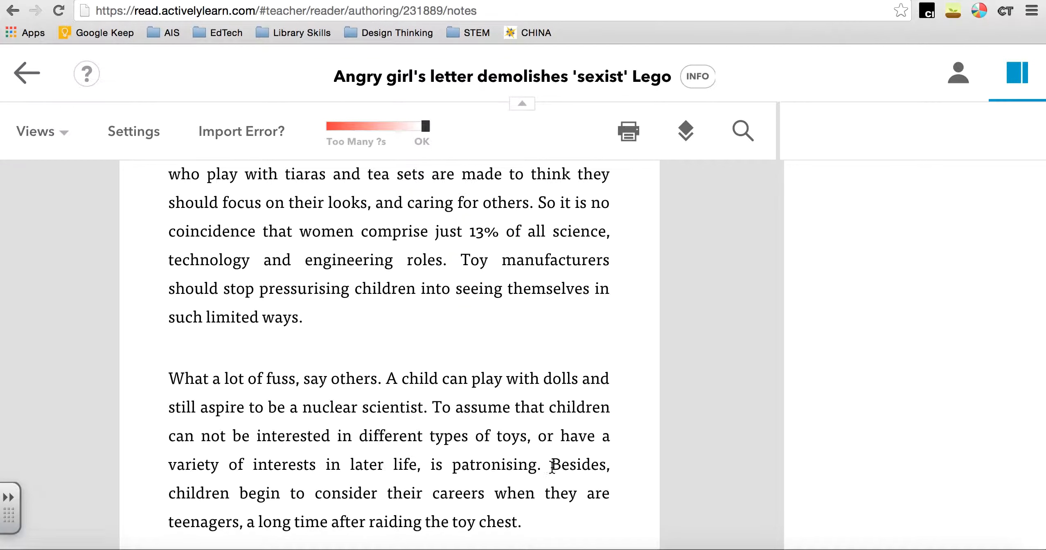
left_click_drag(551, 465, 560, 532)
left_click(587, 332)
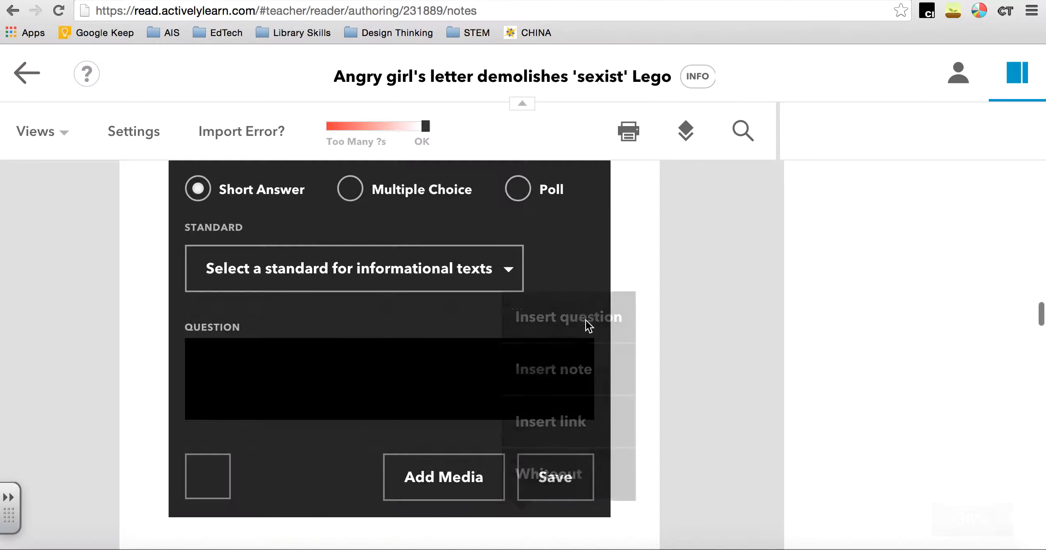
left_click(296, 274)
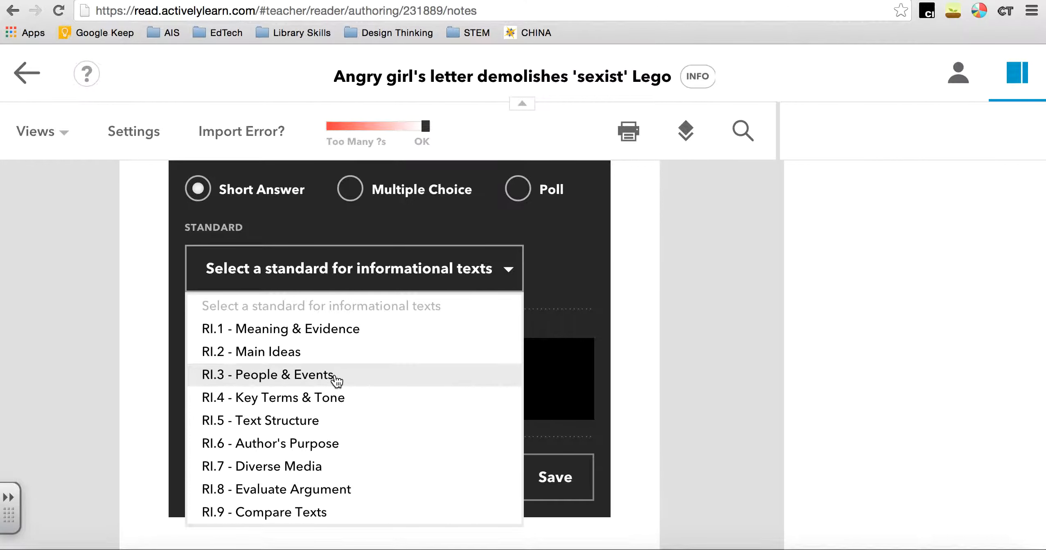
left_click(342, 349)
Enter the question text "Was it wrong of Lego to introduce Lego Friends?" and save the question
left_click(253, 437)
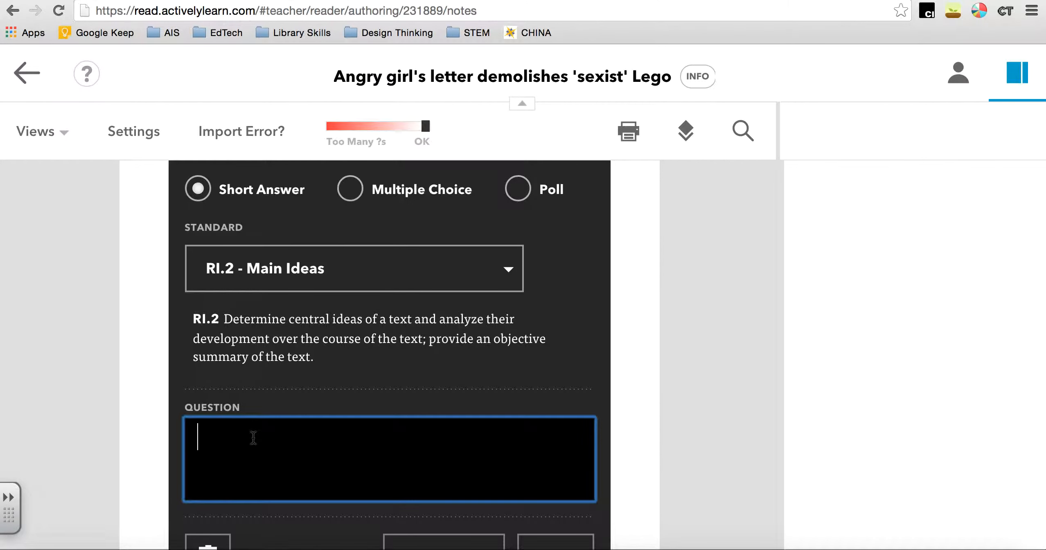
type("Was it wrong of Lego to introduce Lego Friends?")
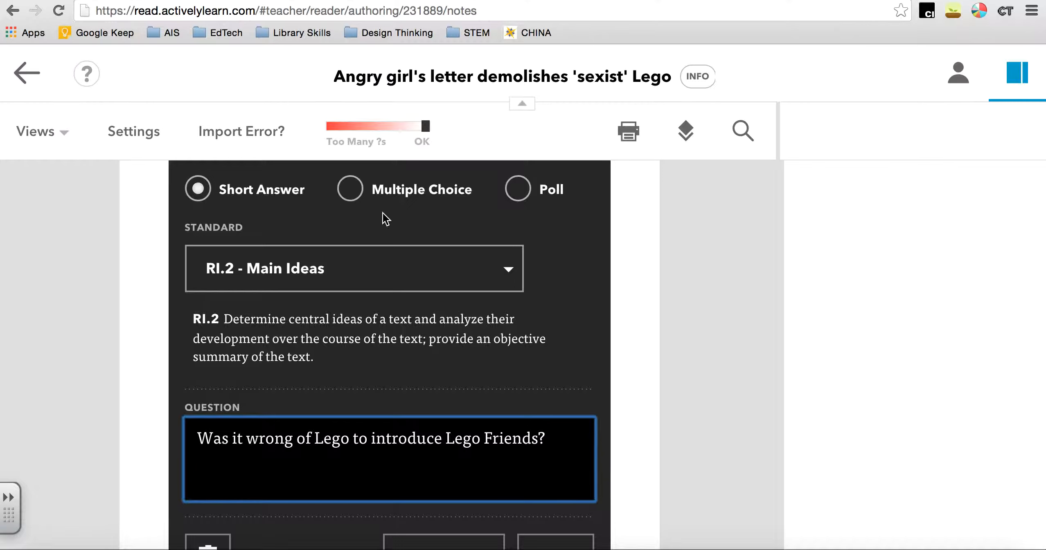
scroll(499, 345, "down", 2)
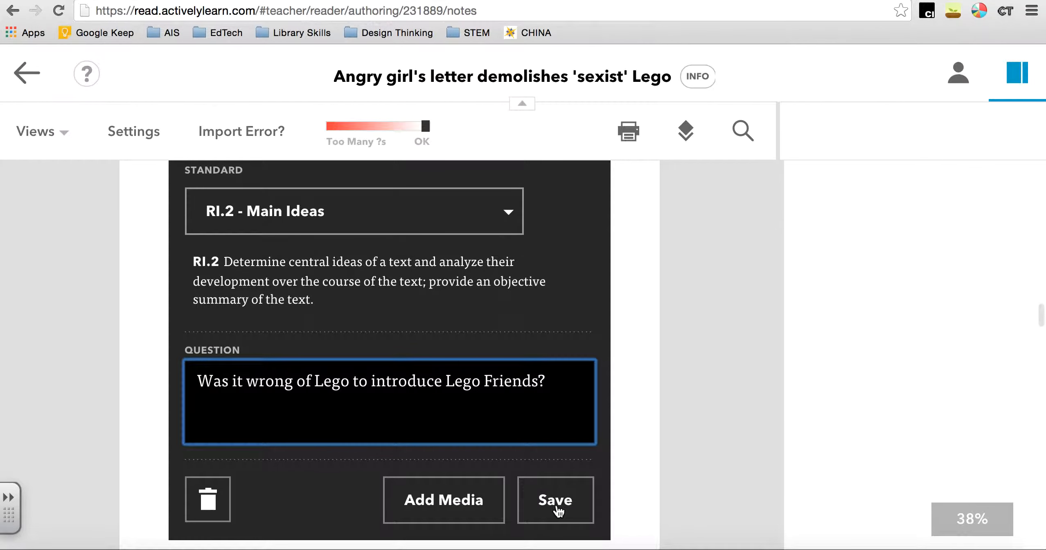
left_click(558, 507)
Insert a question at the phrase "making exciting toys for boys but not for girls." and set its type to Poll
scroll(430, 320, "up", 20)
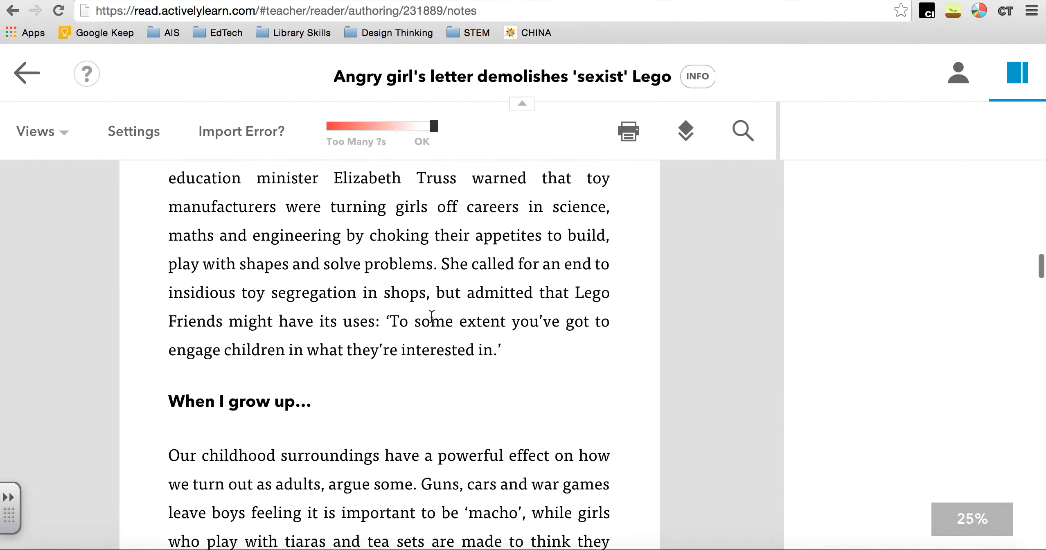
scroll(431, 320, "up", 2)
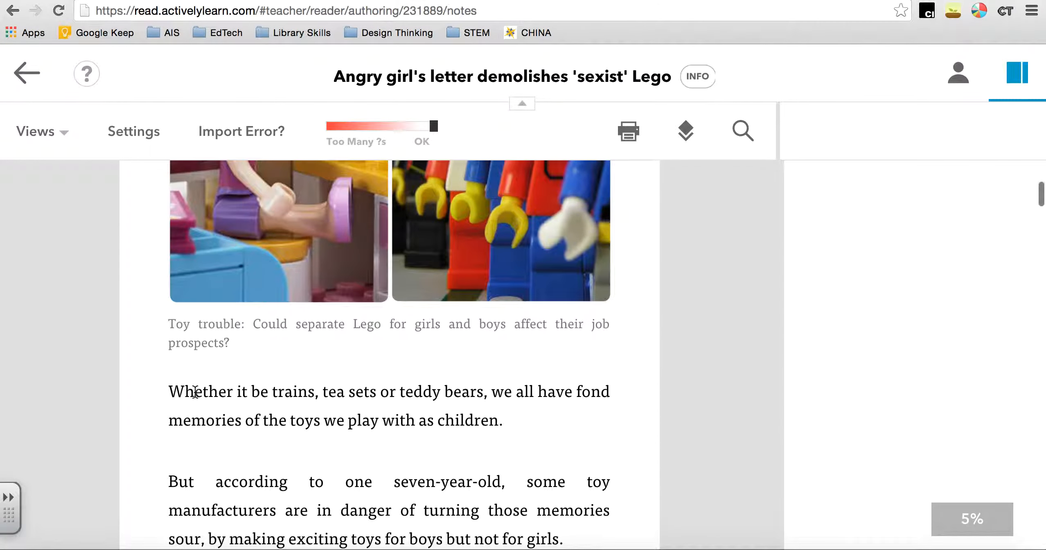
scroll(290, 451, "down", 2)
scroll(290, 451, "down", 1)
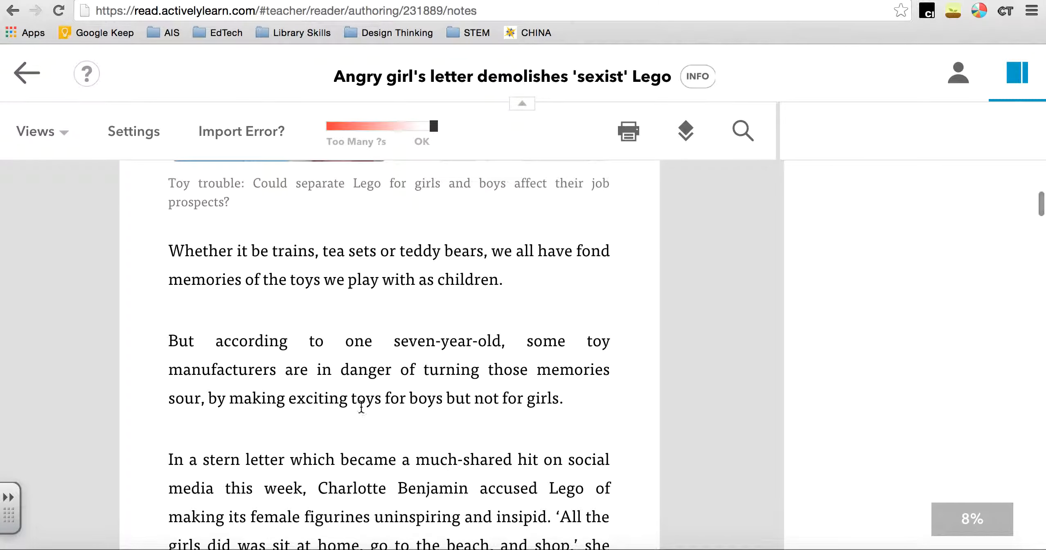
left_click_drag(229, 399, 567, 407)
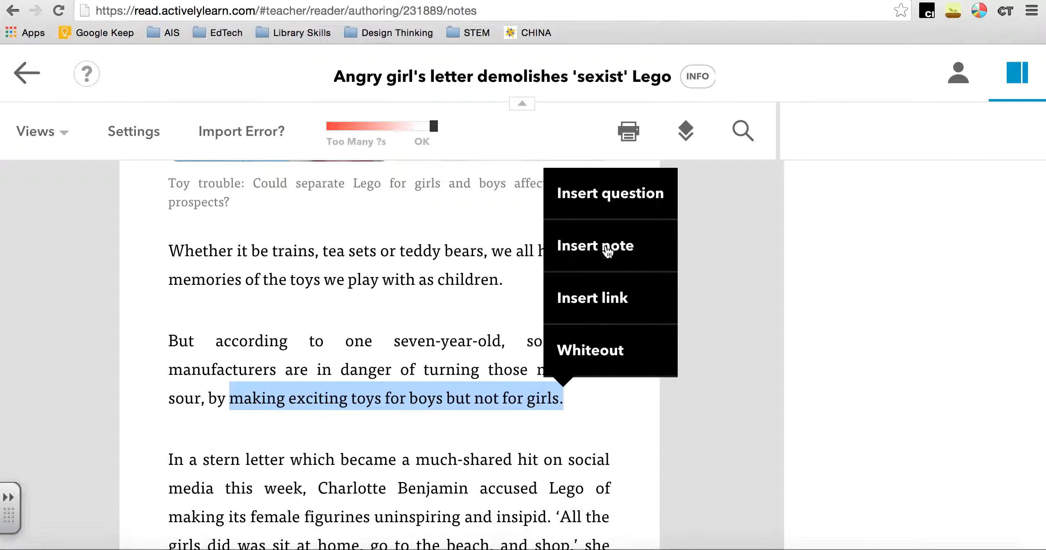
left_click(610, 194)
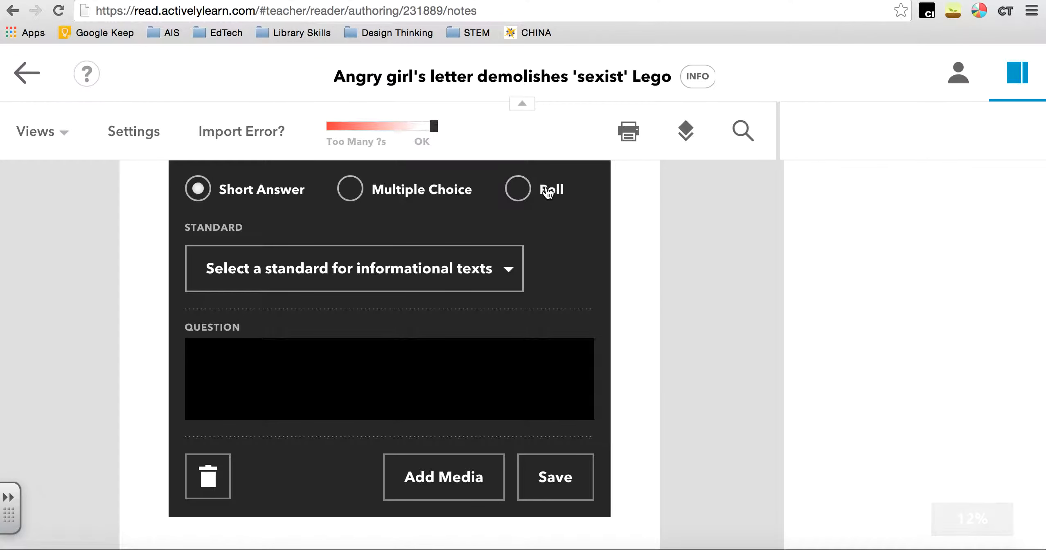
left_click(351, 192)
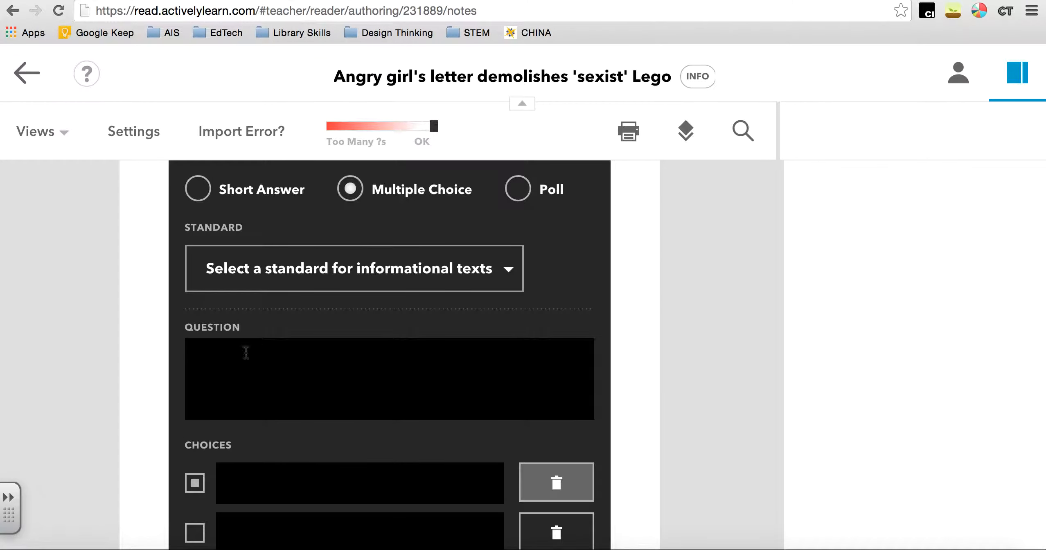
scroll(259, 469, "down", 2)
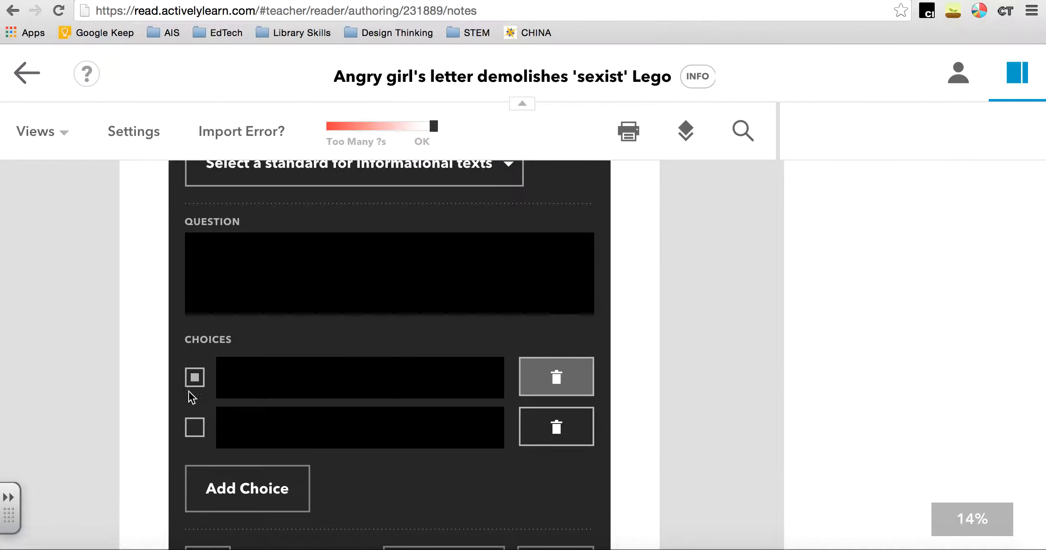
scroll(235, 416, "up", 6)
left_click(518, 375)
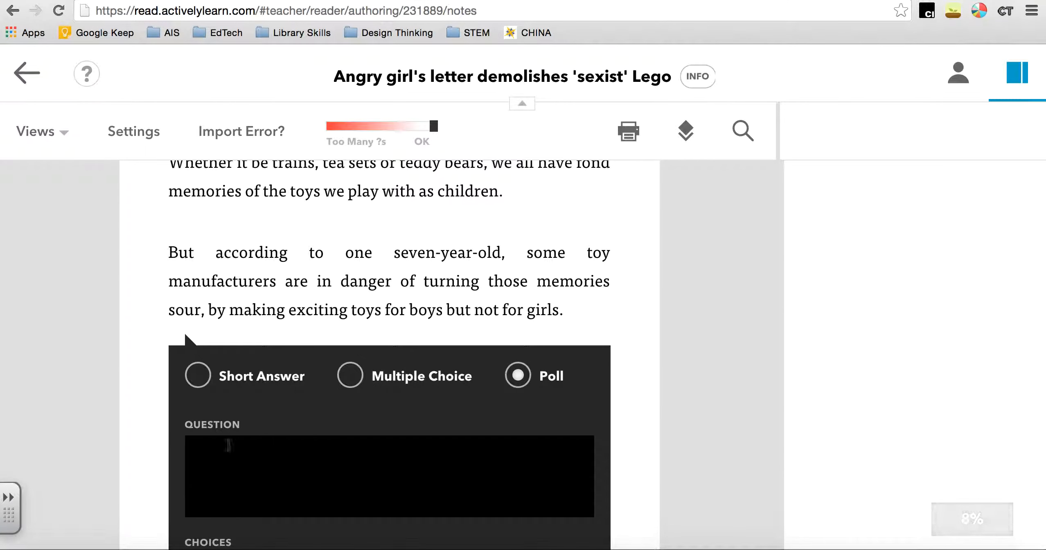
Enter the poll question "Do you play with Lego?" with the choices "Yes" and "No"
scroll(228, 445, "down", 3)
left_click(238, 338)
type("Do y")
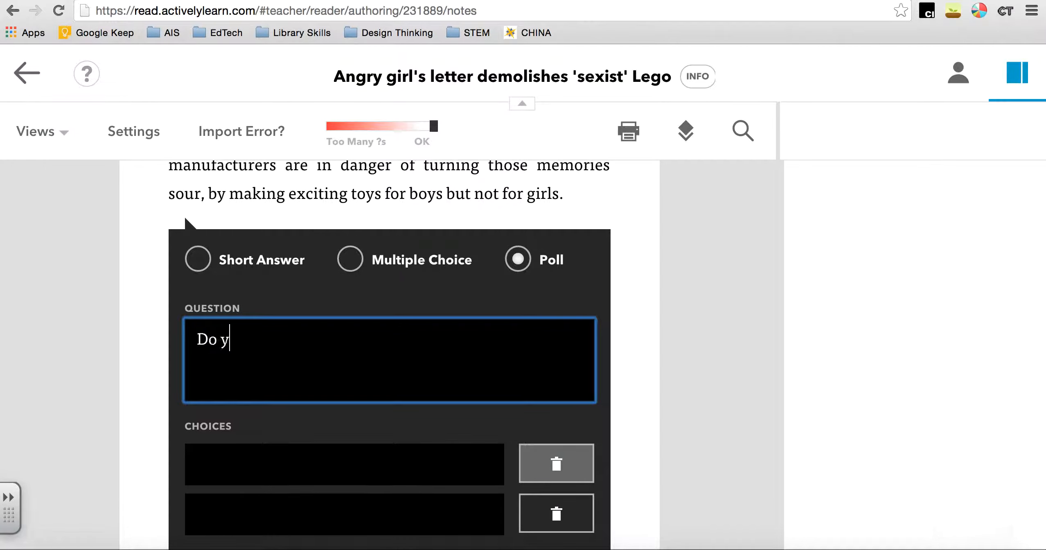
type("ou play with Lego?")
left_click(236, 461)
type("Yes")
scroll(225, 470, "down", 1)
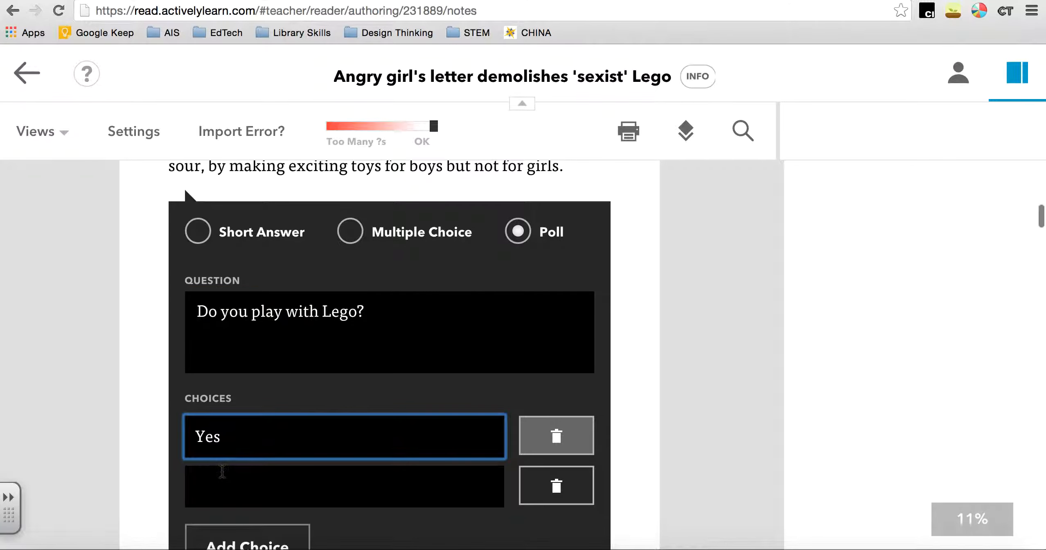
left_click(221, 479)
type("No")
scroll(246, 450, "down", 3)
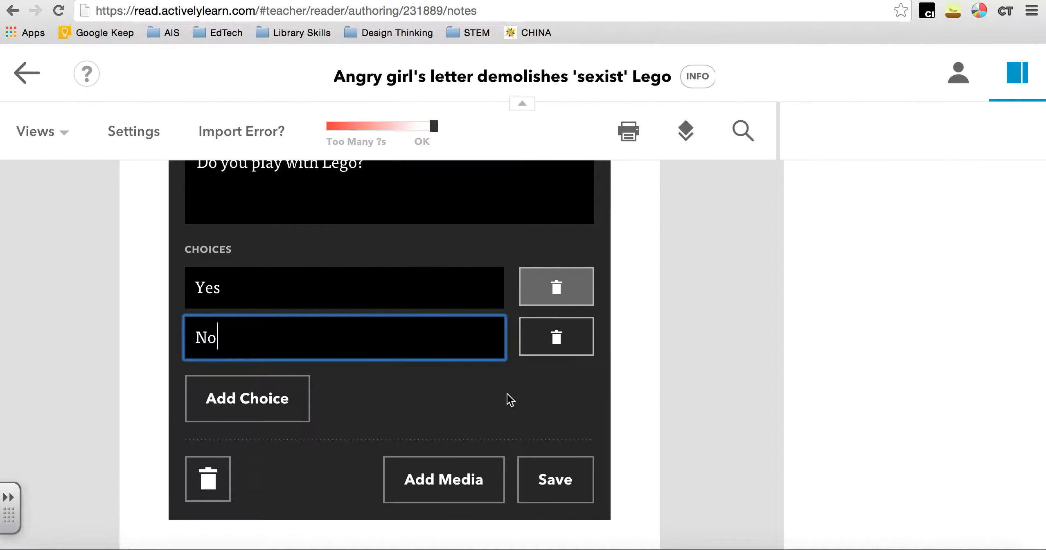
left_click(882, 0)
key("super+c")
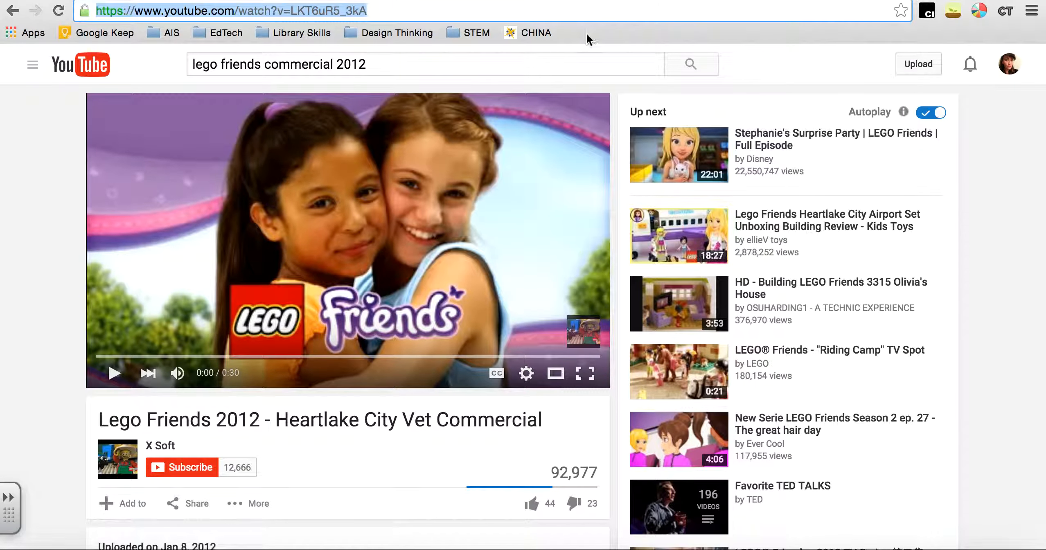
left_click(798, 0)
left_click(762, 0)
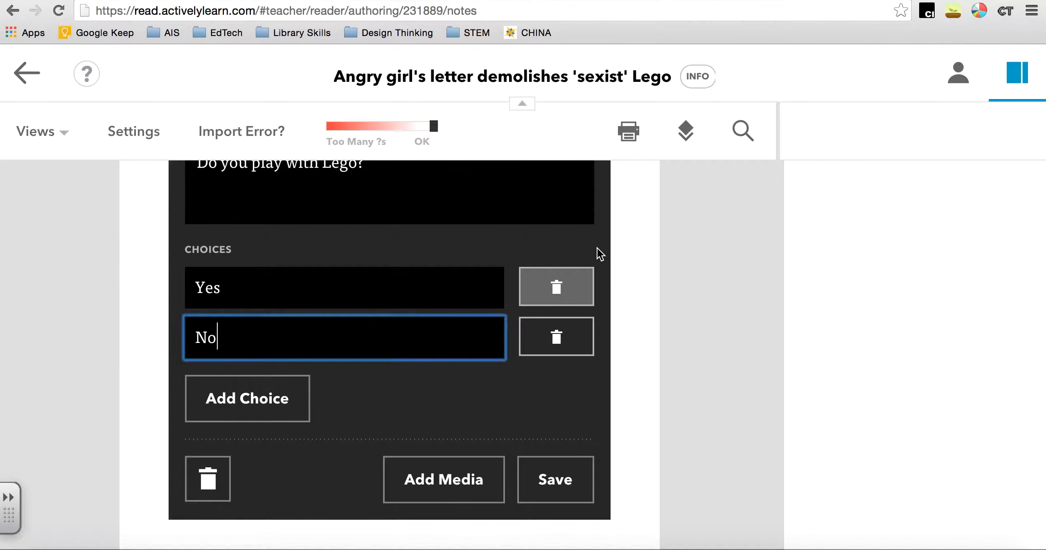
left_click(467, 476)
left_click(302, 482)
key("super+v")
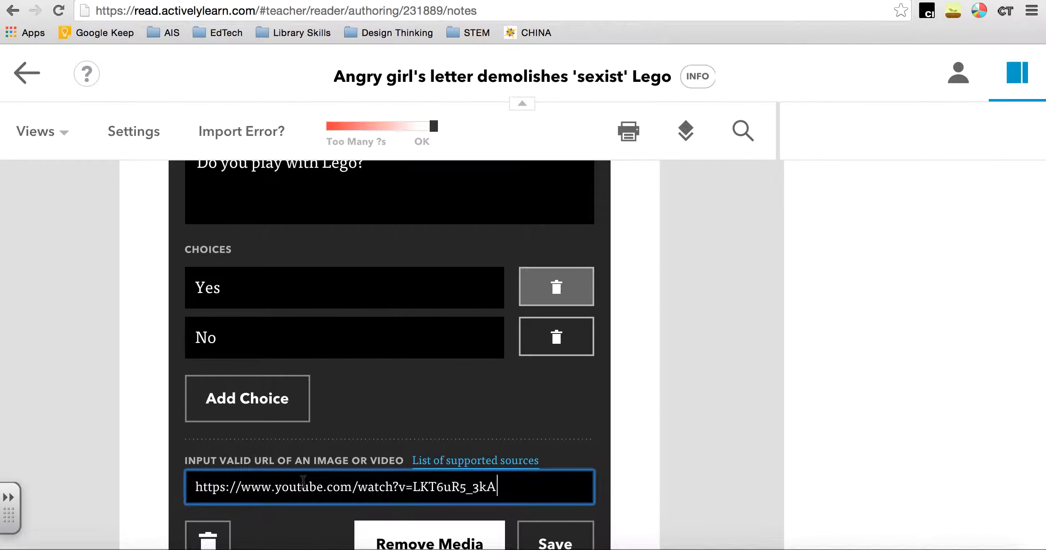
scroll(522, 459, "down", 3)
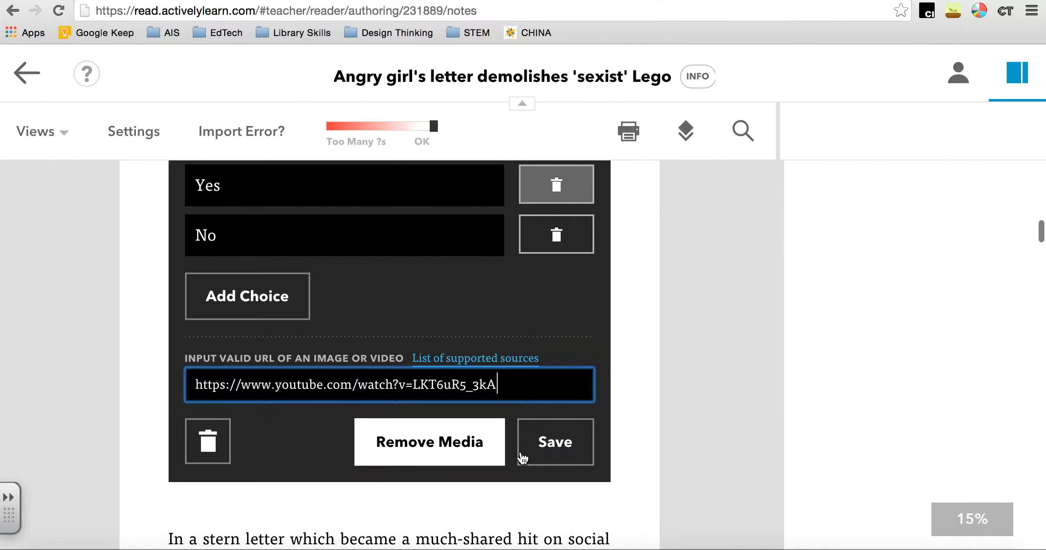
left_click(543, 440)
scroll(543, 438, "up", 10)
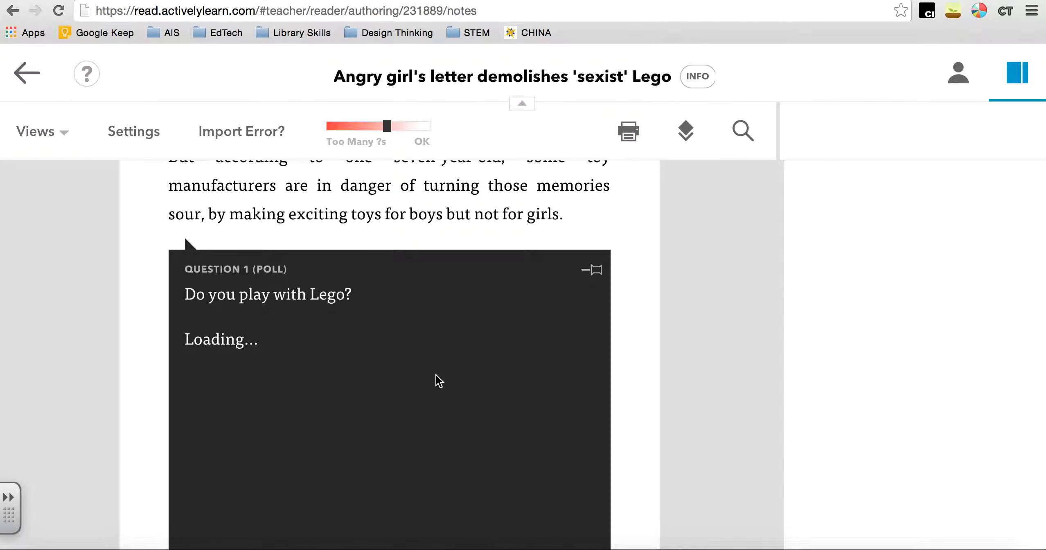
Highlight the sentence starting "Whether it be trains" and begin its note with "This article is based on the Lego letter we read in class -"
scroll(436, 379, "up", 8)
scroll(435, 373, "up", 3)
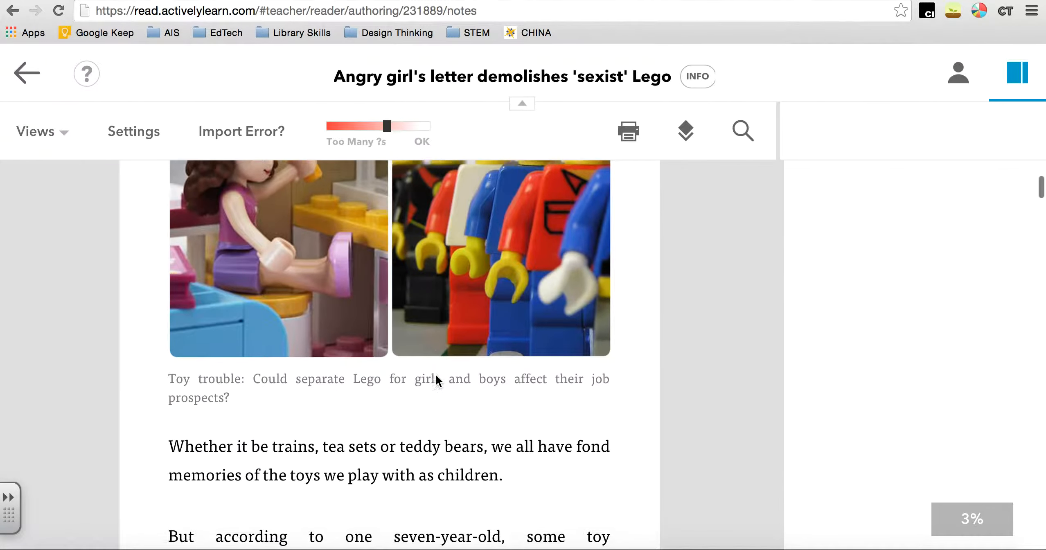
scroll(435, 373, "down", 1)
left_click_drag(168, 434, 551, 475)
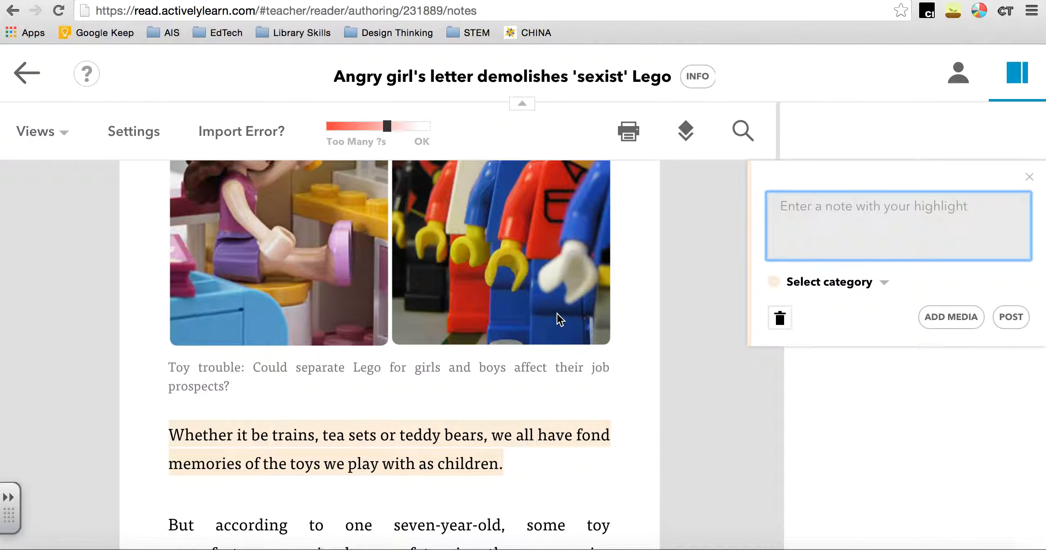
type("This article is based on the Lego letter w")
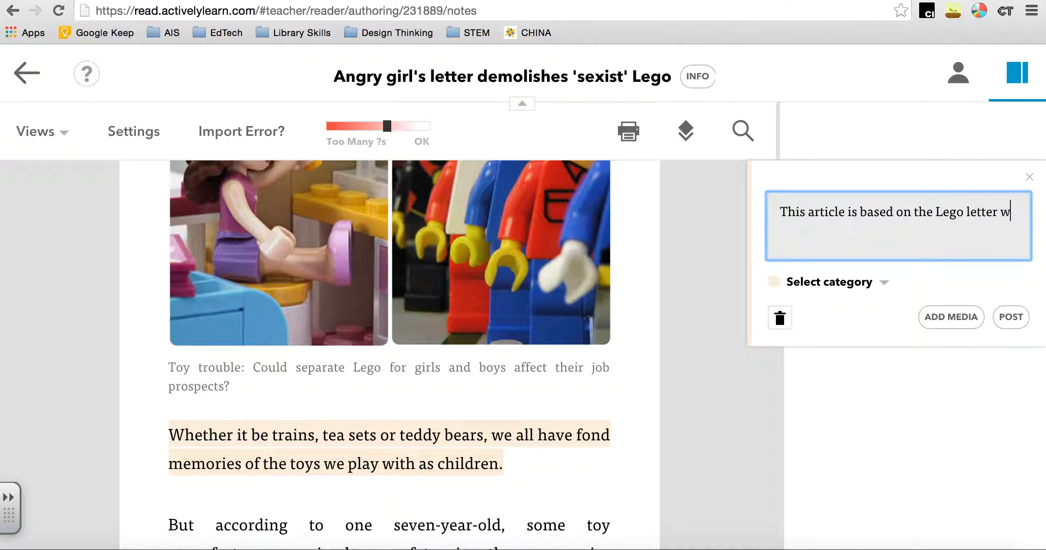
type("e read in class - c")
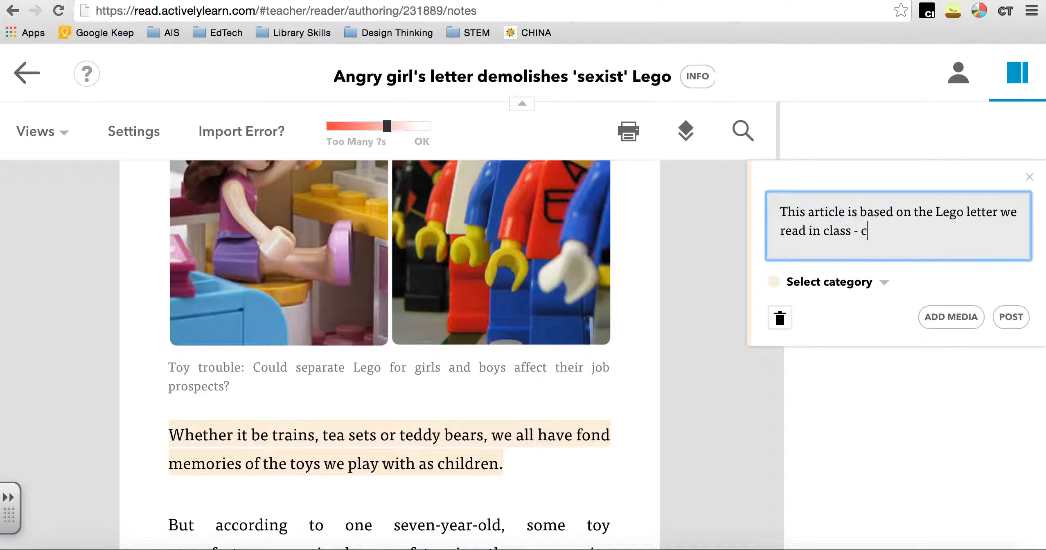
type("reated by the seven year old ")
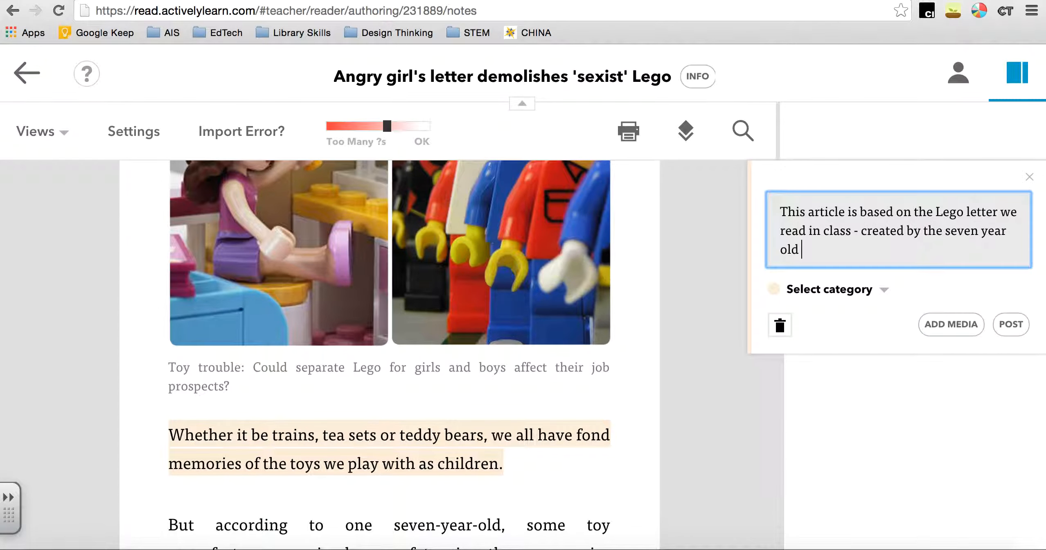
type("girl, about Lego not having enough Lego ")
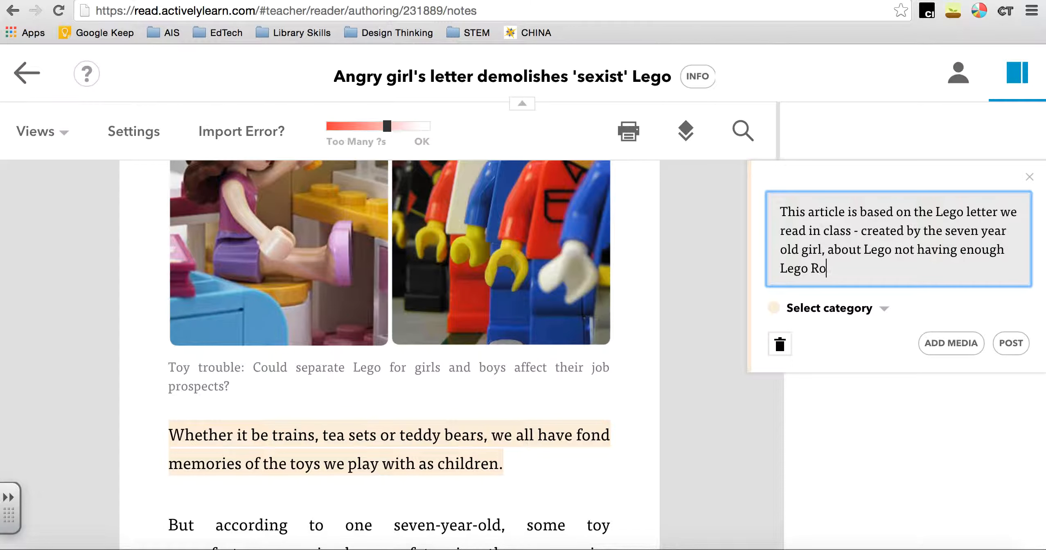
type("Role Models")
Complete the note with "created by the seven year old girl, about Lego not having enough Lego Role Models" and post it
left_click(1006, 353)
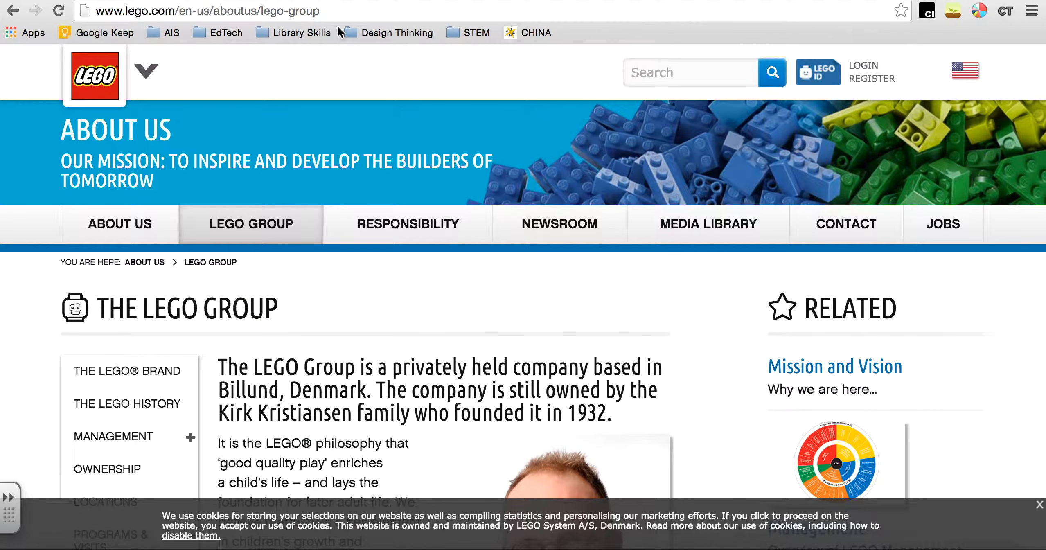
Link the word "Lego" in the "Toy trouble" image caption to the copied web address
left_click(333, 14)
key("super+c")
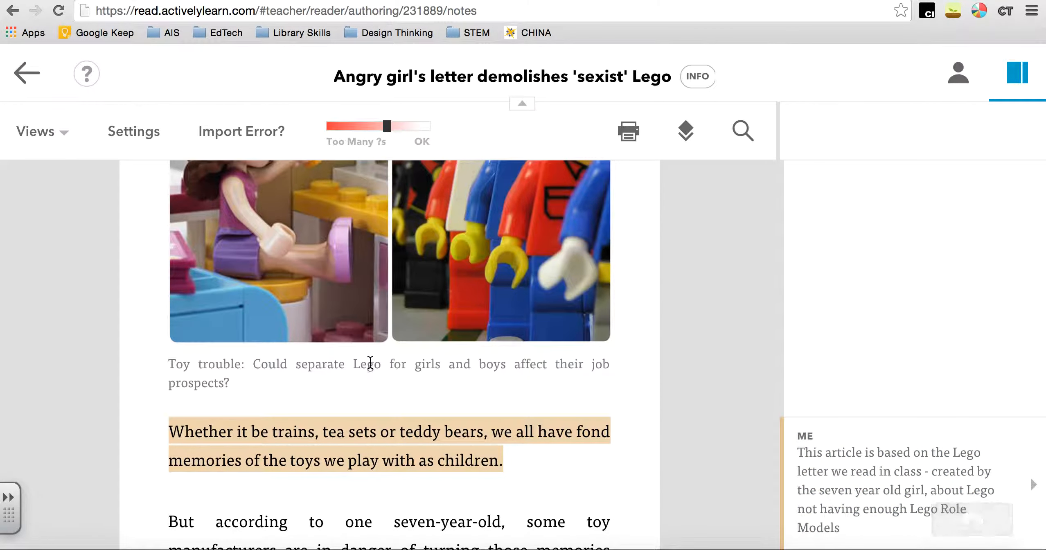
double_click(370, 361)
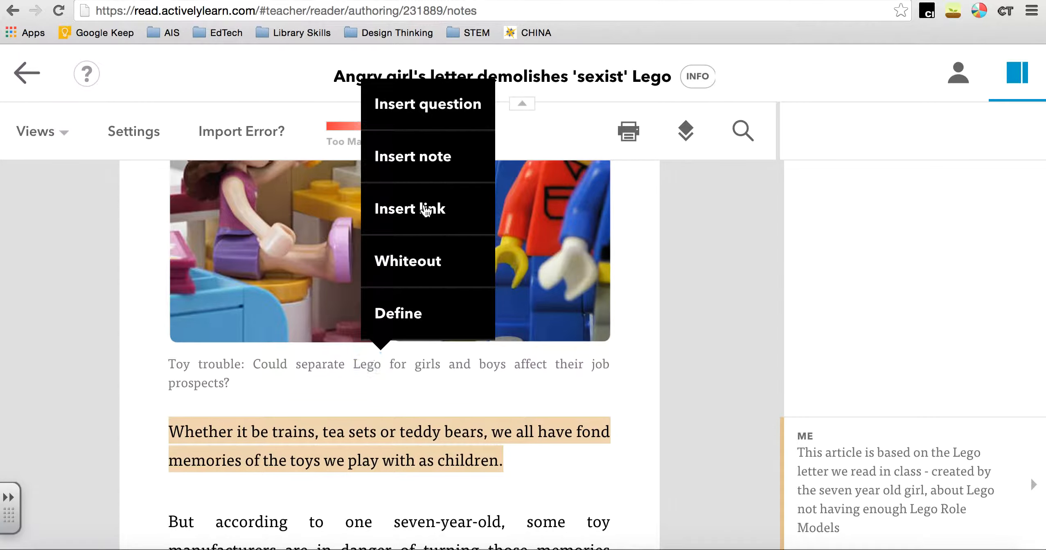
left_click(426, 210)
key("super+v")
left_click(659, 293)
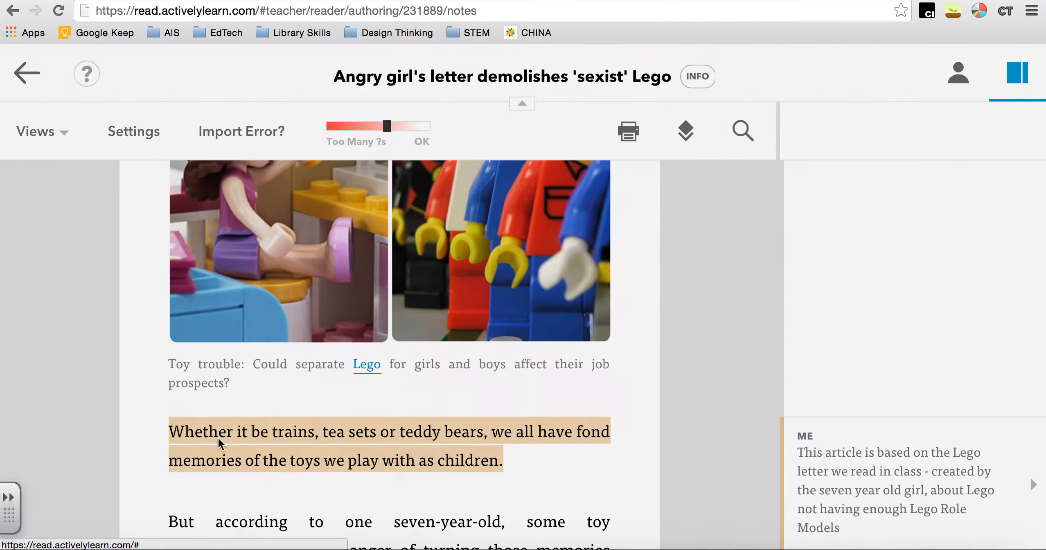
scroll(271, 244, "down", 10)
scroll(271, 241, "up", 10)
scroll(210, 347, "down", 3)
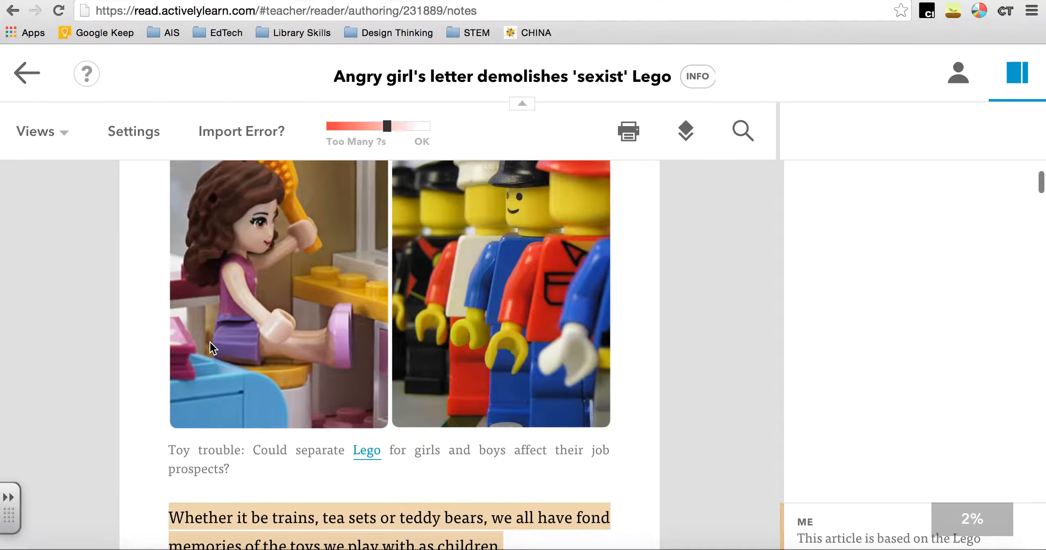
Look up the definition of "seven-year-old" in the paragraph above the Lego poll and close the definition
scroll(210, 347, "down", 5)
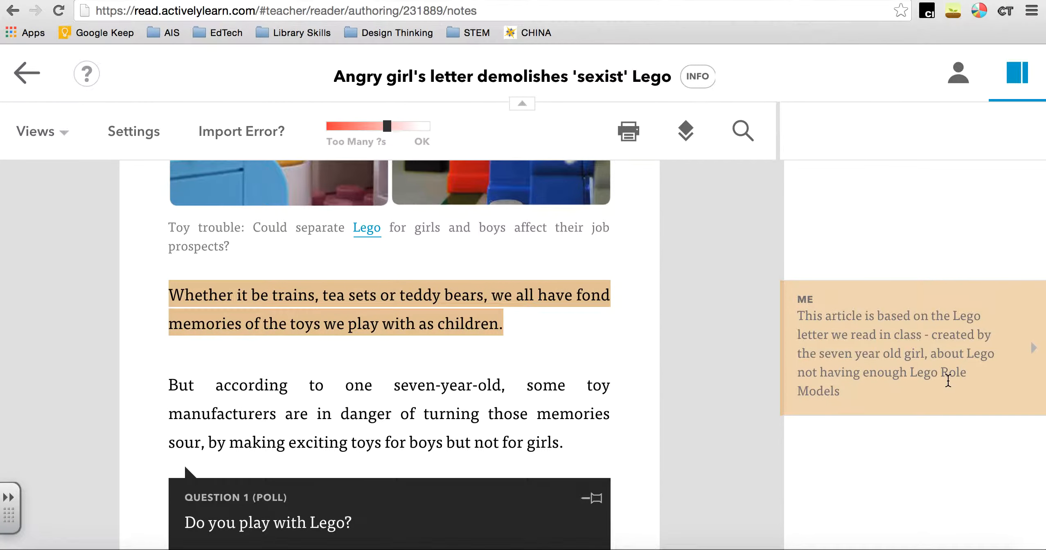
scroll(496, 472, "down", 1)
left_click_drag(416, 356, 453, 356)
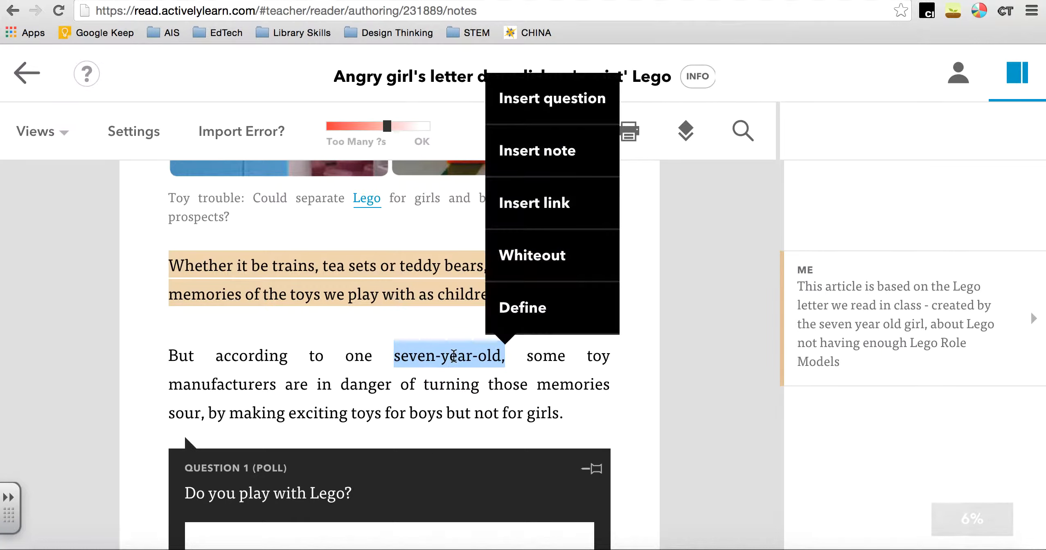
left_click(531, 319)
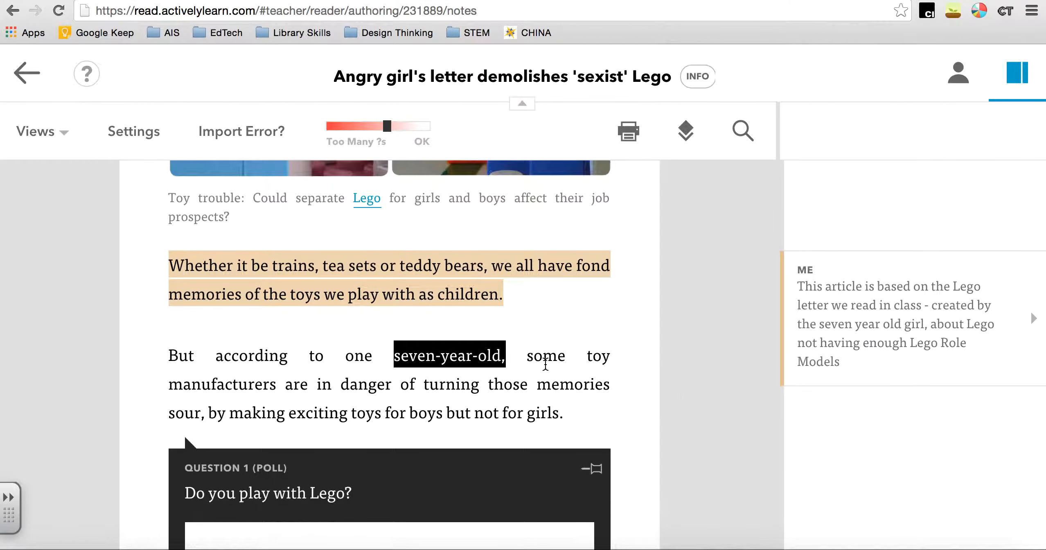
left_click(1027, 179)
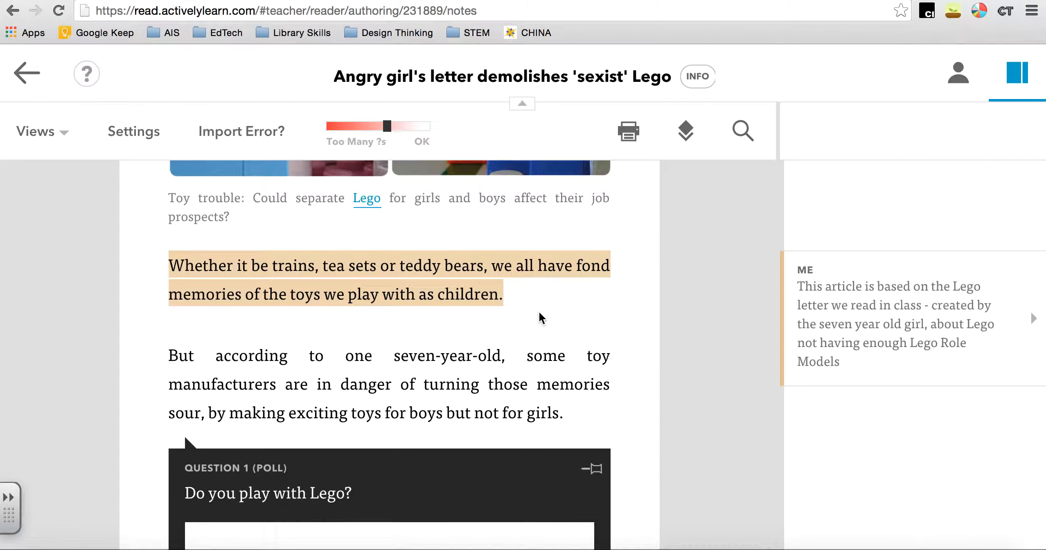
Look up the definition of "toy" in the paragraph starting "But according to one seven-year-old", and select the word "manufacturers"
scroll(535, 376, "down", 1)
double_click(593, 329)
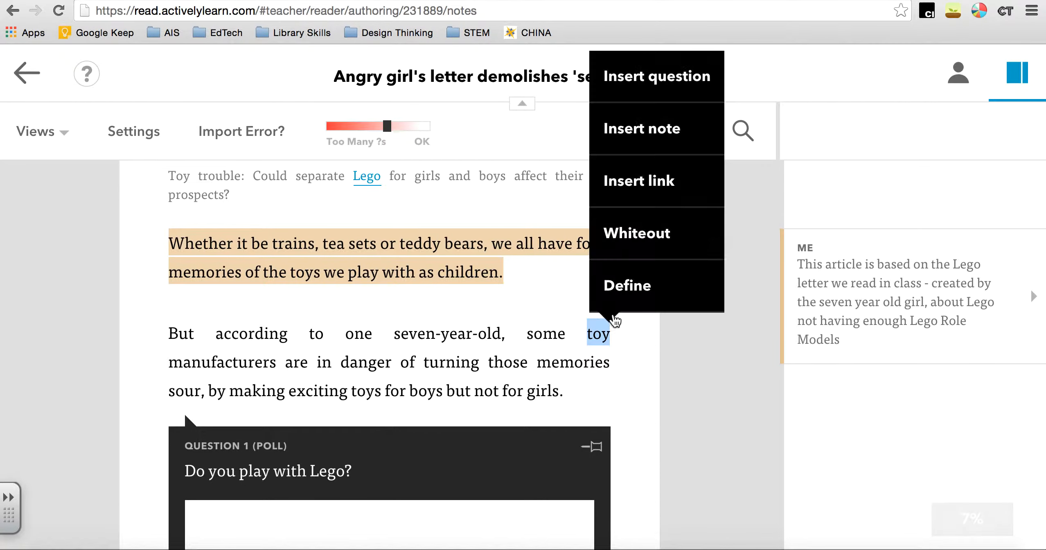
left_click(614, 327)
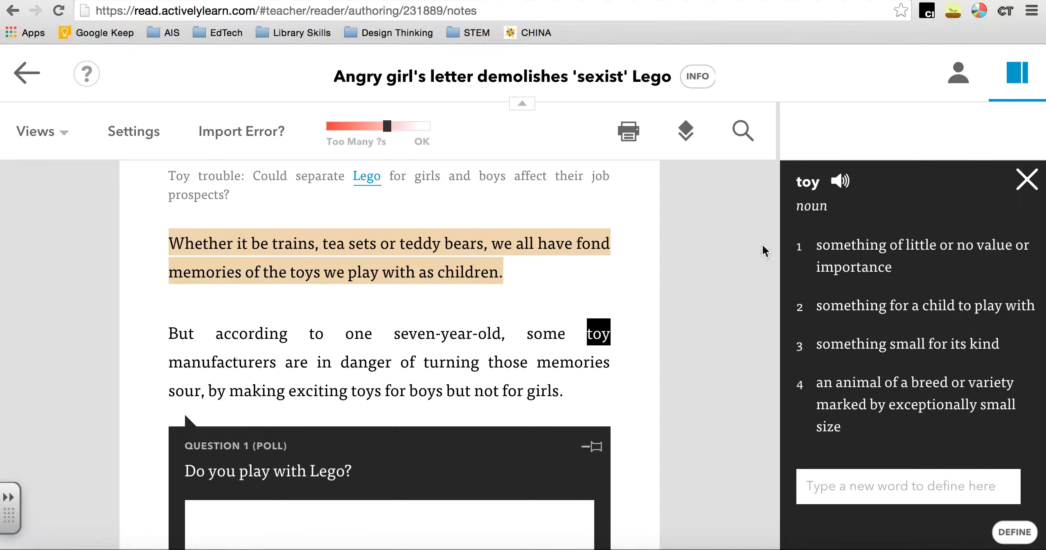
left_click_drag(173, 363, 277, 366)
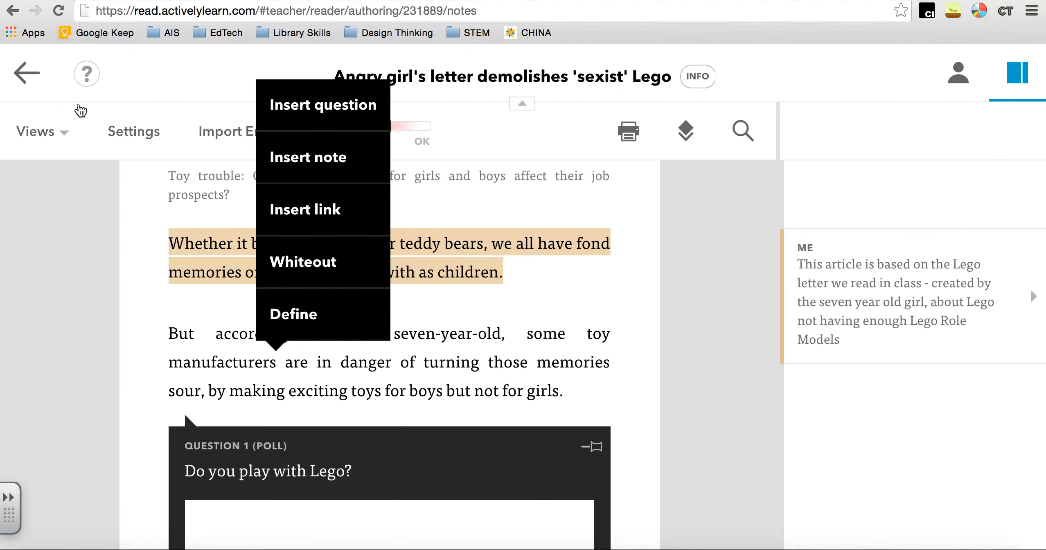
Exit the article and view the assignments of the Tutorial class
left_click(46, 91)
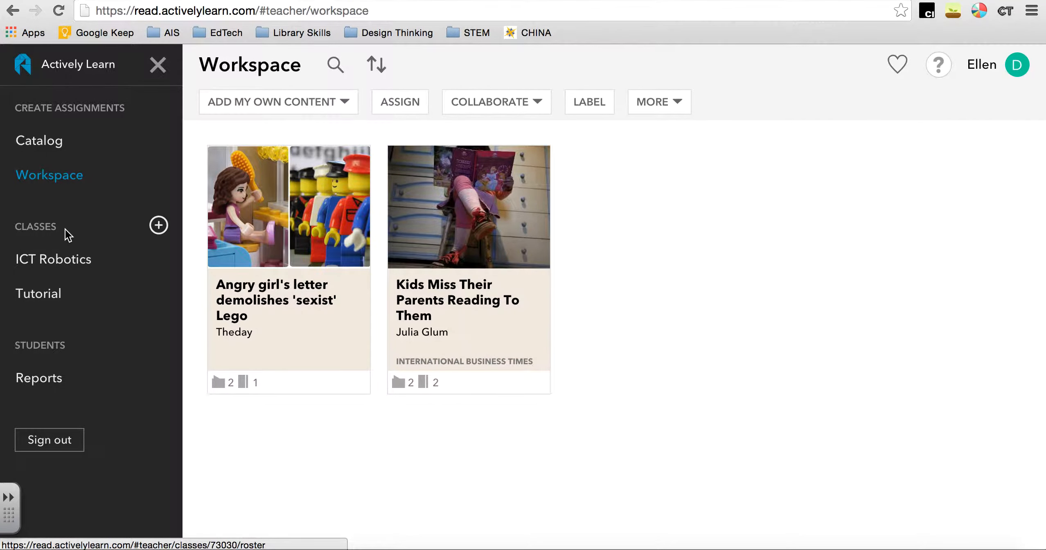
left_click(32, 293)
left_click(325, 100)
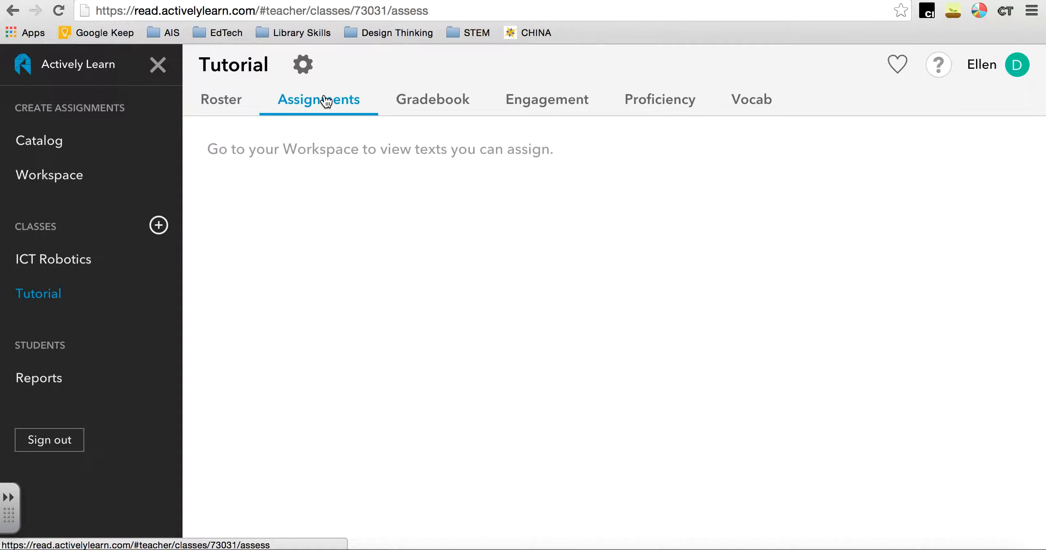
Assign the workspace article "Angry girl's letter demolishes 'sexist' Lego" to the Tutorial class and dismiss the confirmation
left_click(103, 186)
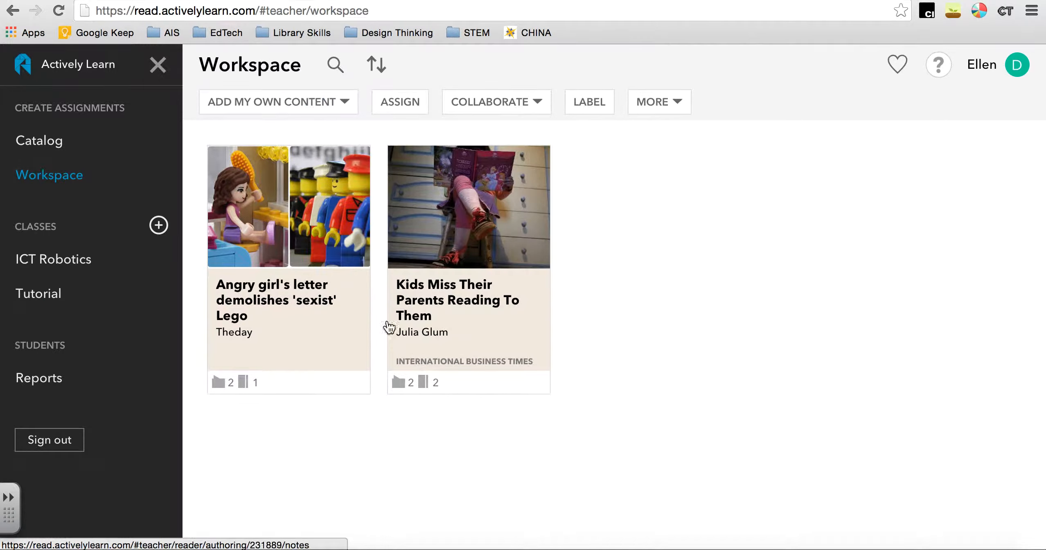
left_click(288, 298)
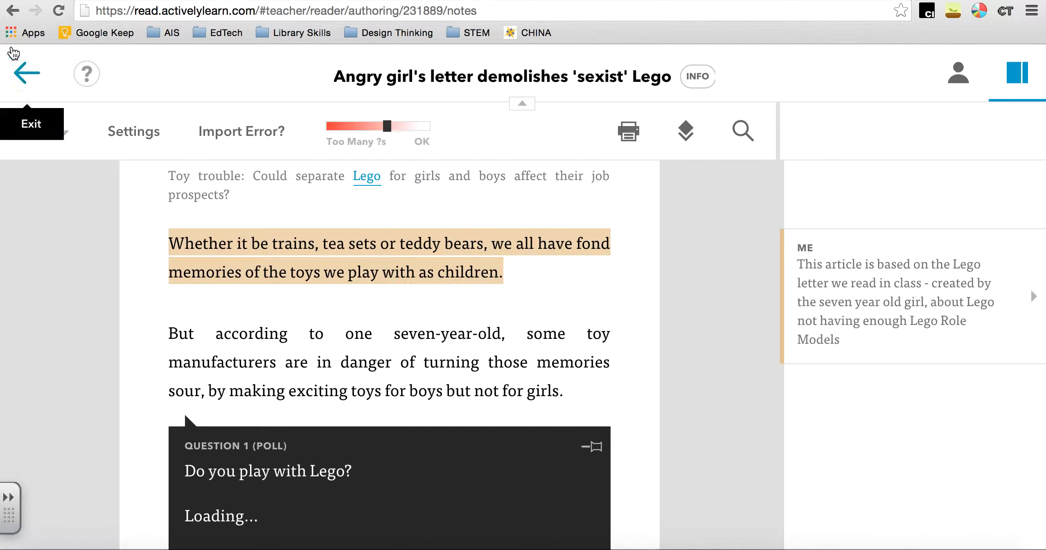
left_click(13, 11)
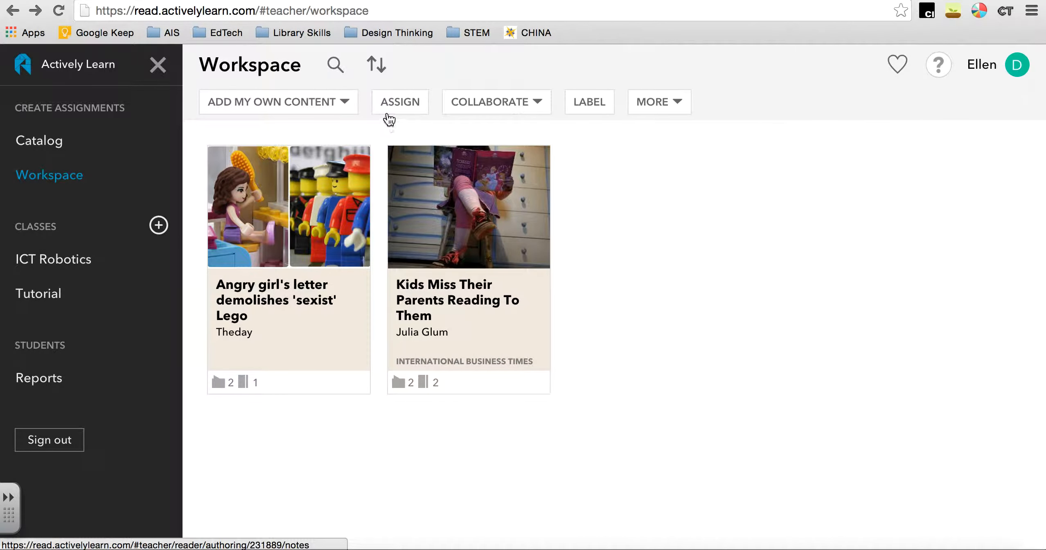
left_click(396, 103)
left_click(294, 292)
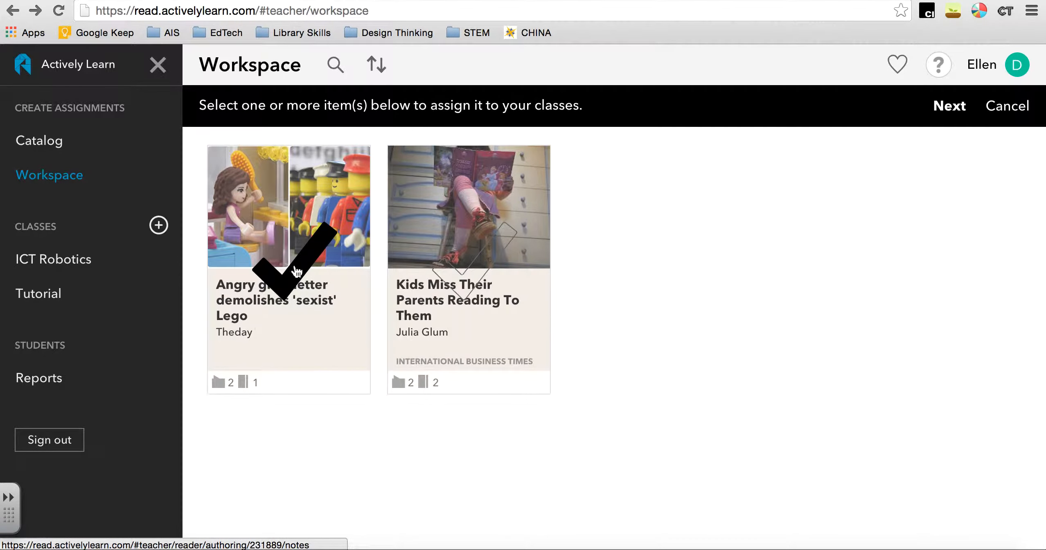
left_click(957, 108)
left_click(540, 182)
left_click(743, 248)
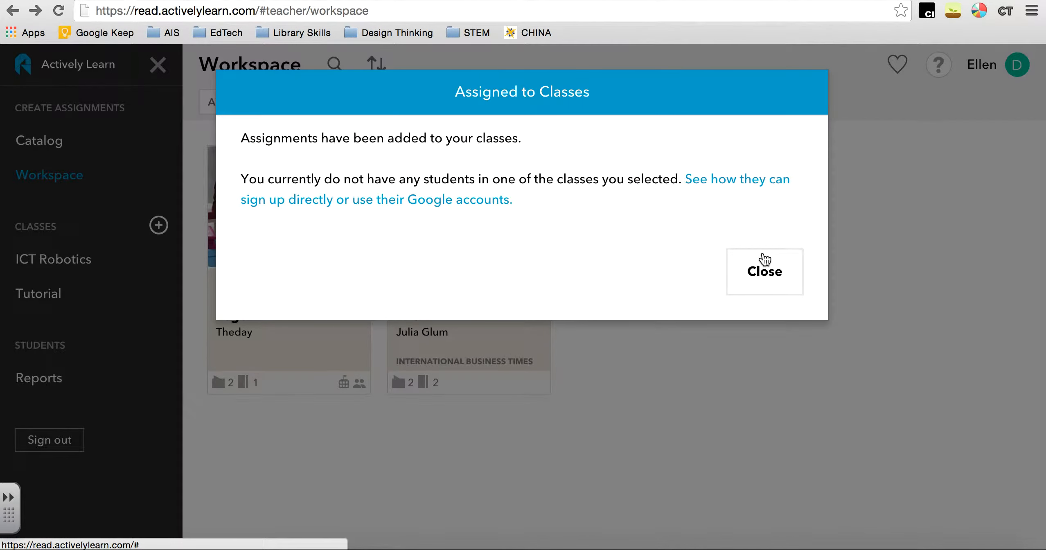
left_click(765, 259)
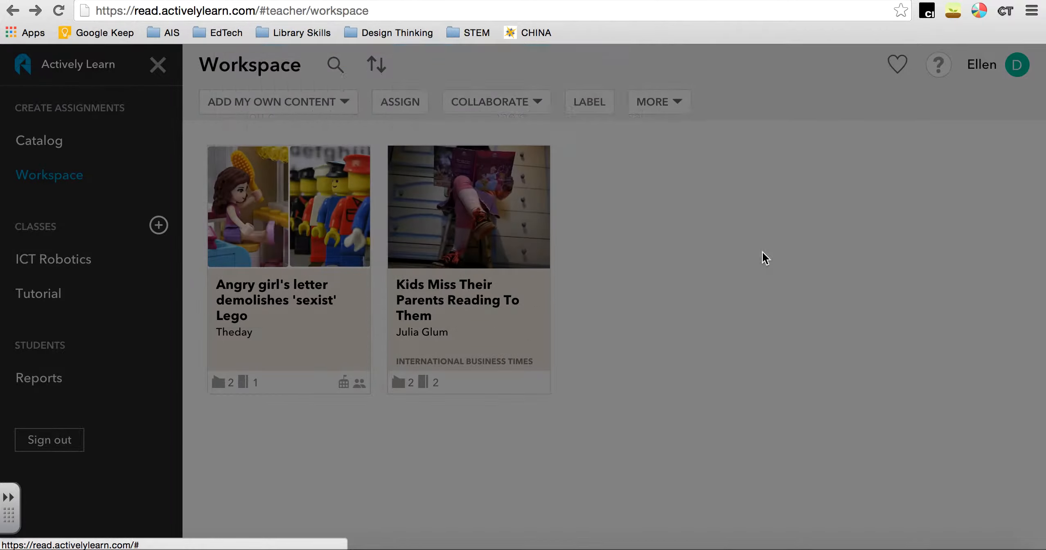
Check the Tutorial class's assignments, then view its roster's class code and the instructions for how students join
left_click(76, 294)
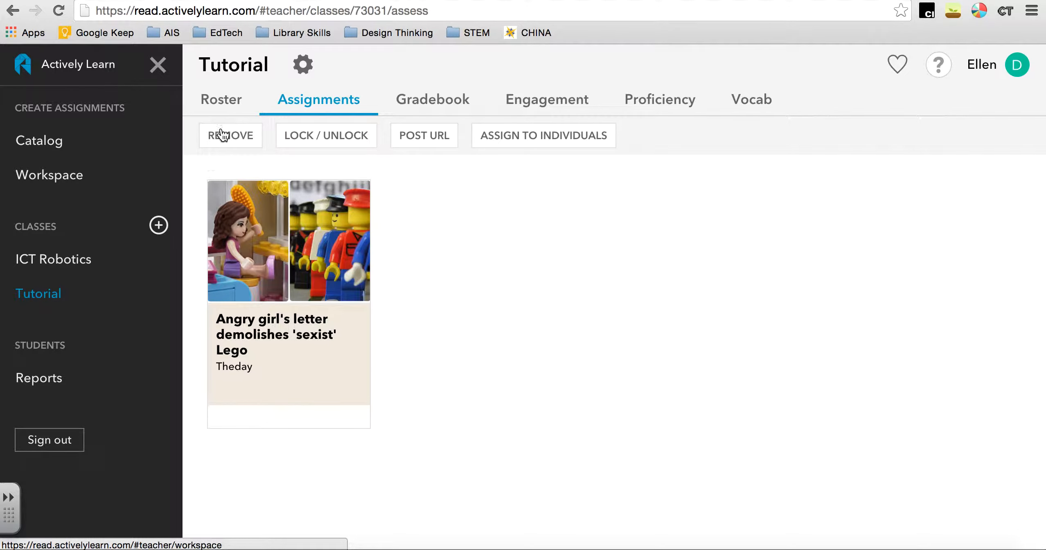
left_click(226, 102)
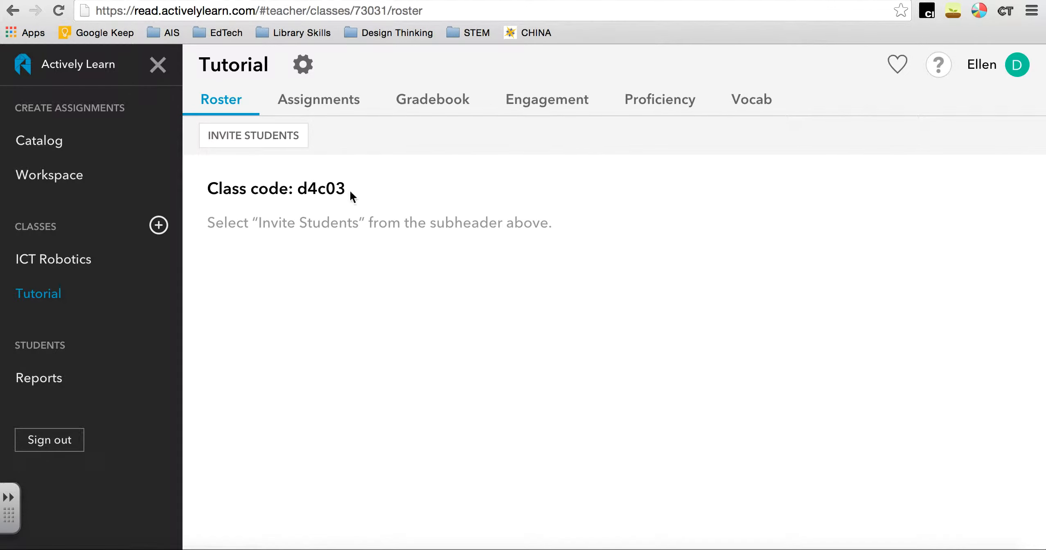
double_click(296, 190)
left_click(322, 159)
left_click(281, 135)
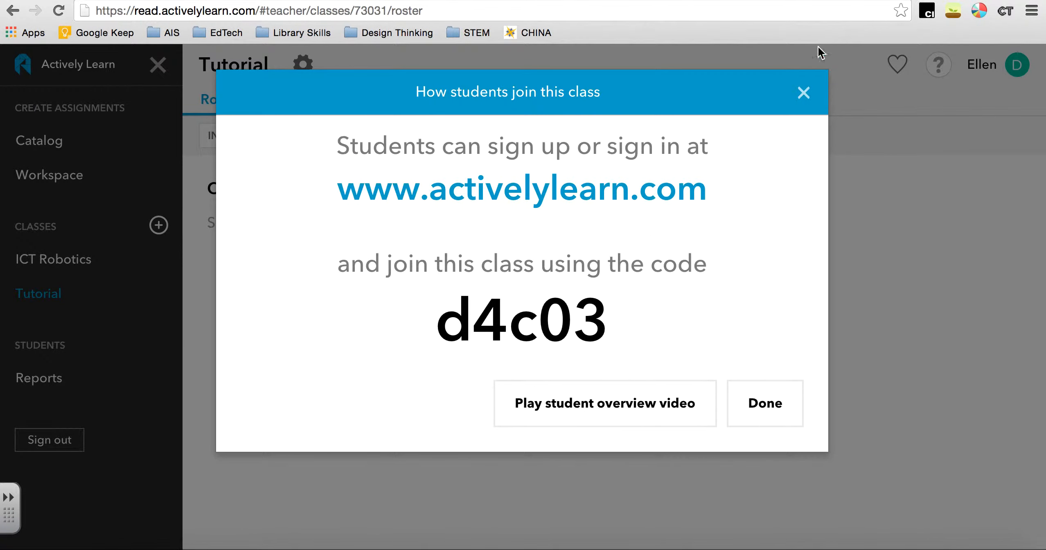
left_click(803, 94)
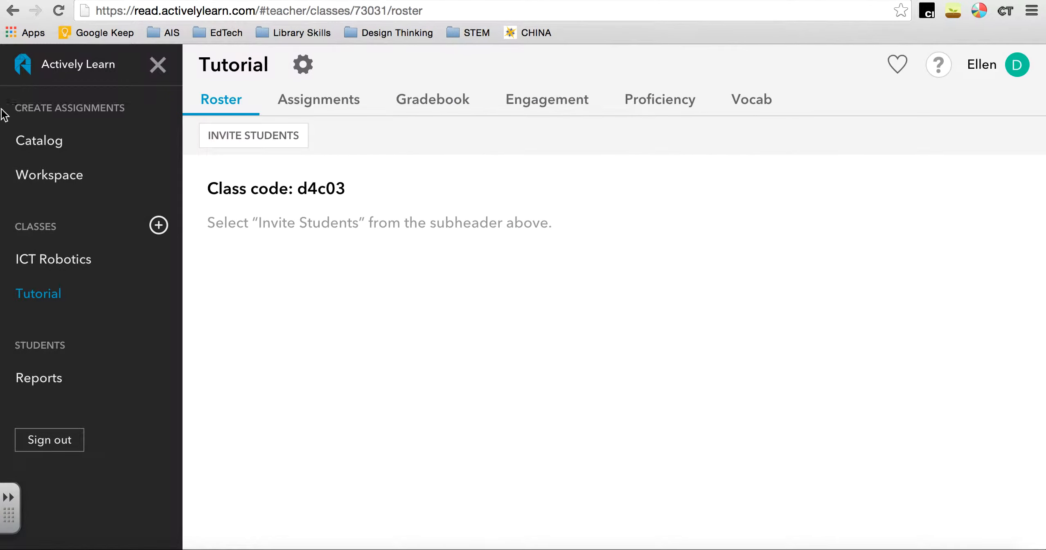
Filter the catalog by the Free price option and browse the listed texts
left_click(42, 154)
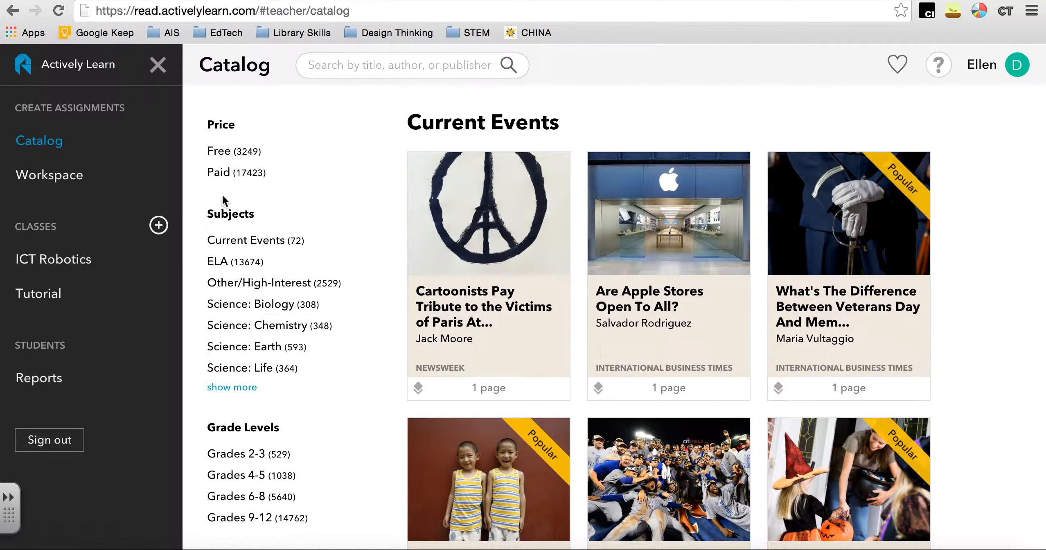
left_click(220, 152)
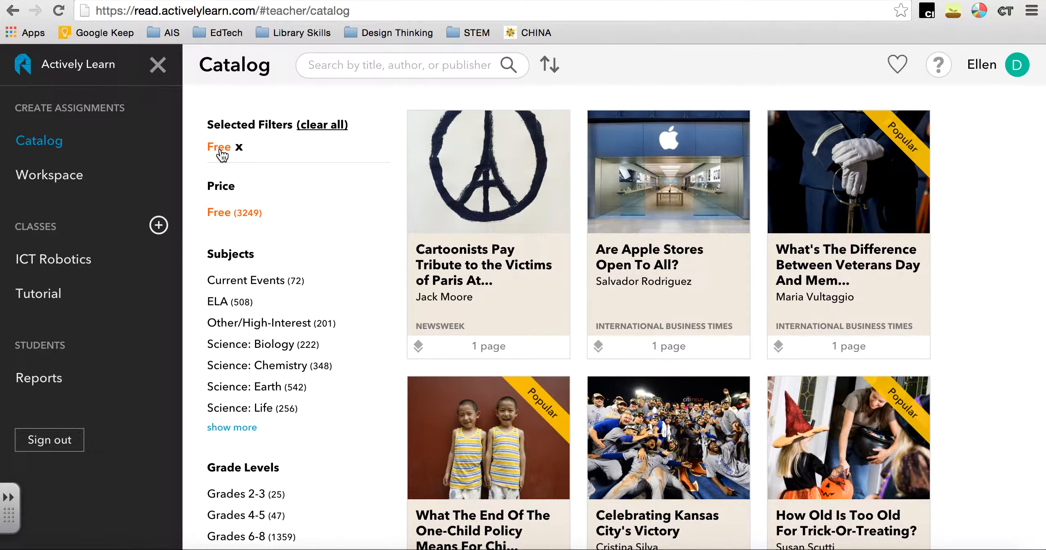
scroll(407, 408, "down", 4)
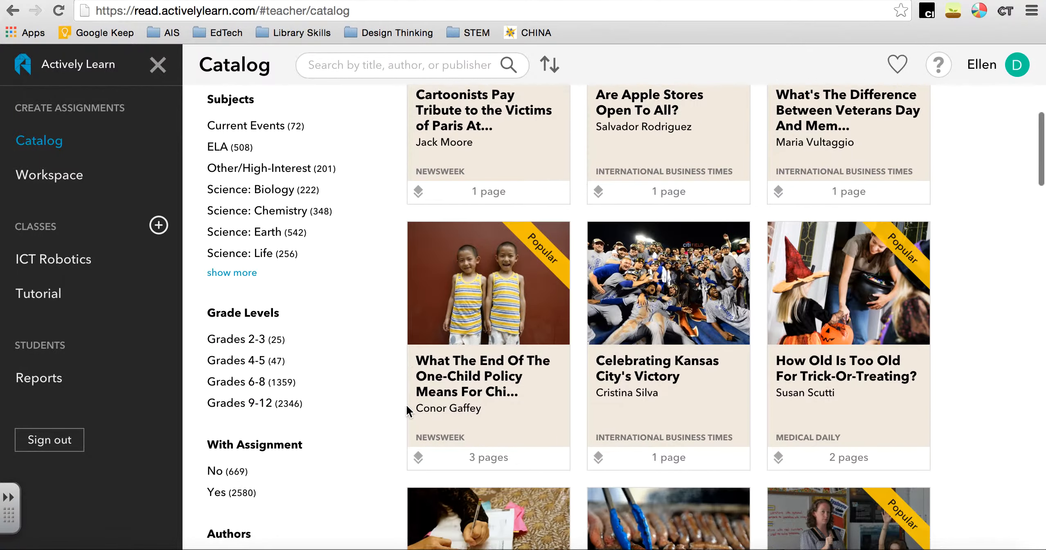
scroll(406, 404, "down", 11)
scroll(406, 403, "down", 9)
scroll(406, 404, "up", 20)
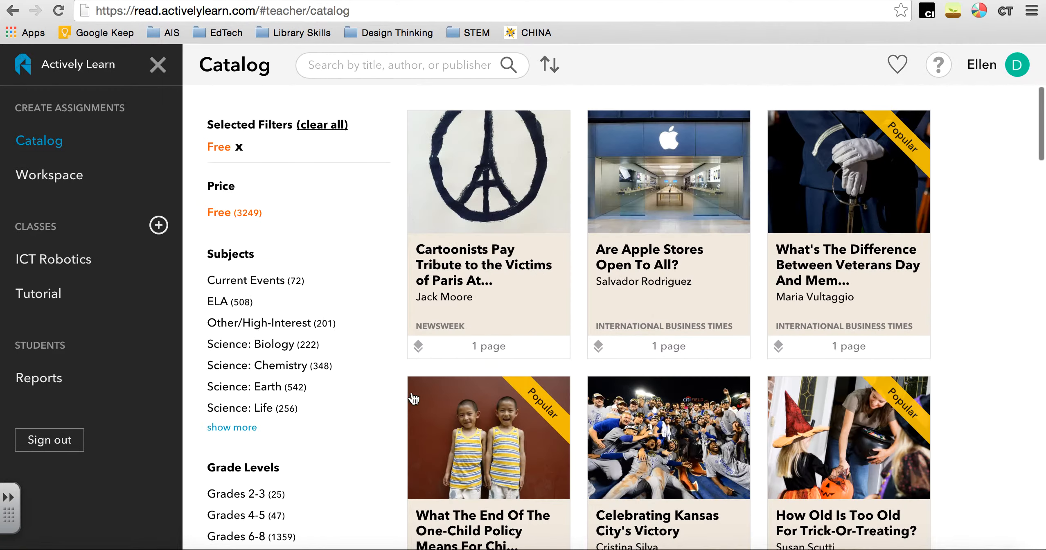
Preview the featured assignment for "Cartoonists Pay Tribute to the Victims of Paris Attacks With Somber Drawings", examining its links, note and question, and close it
left_click(464, 270)
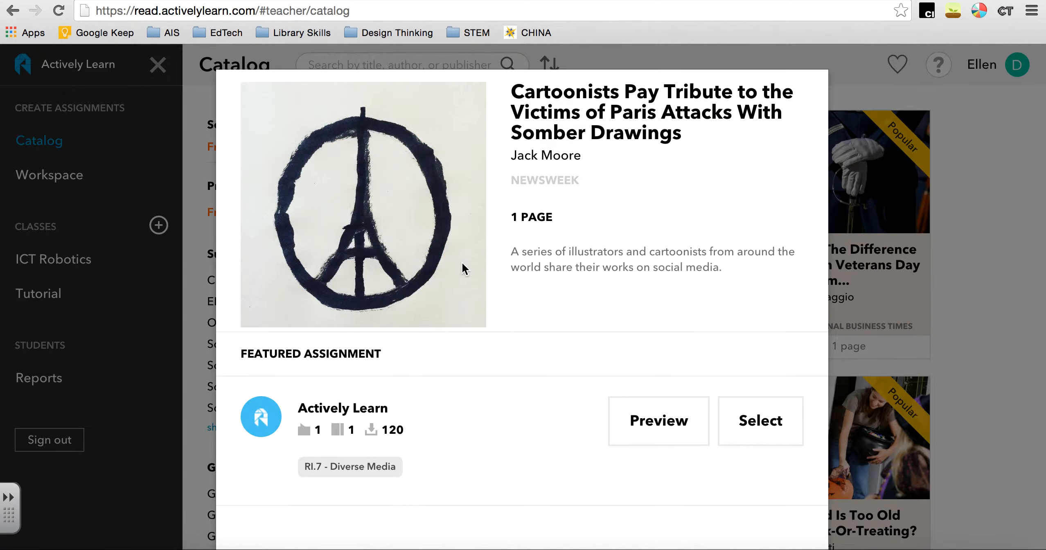
left_click(663, 419)
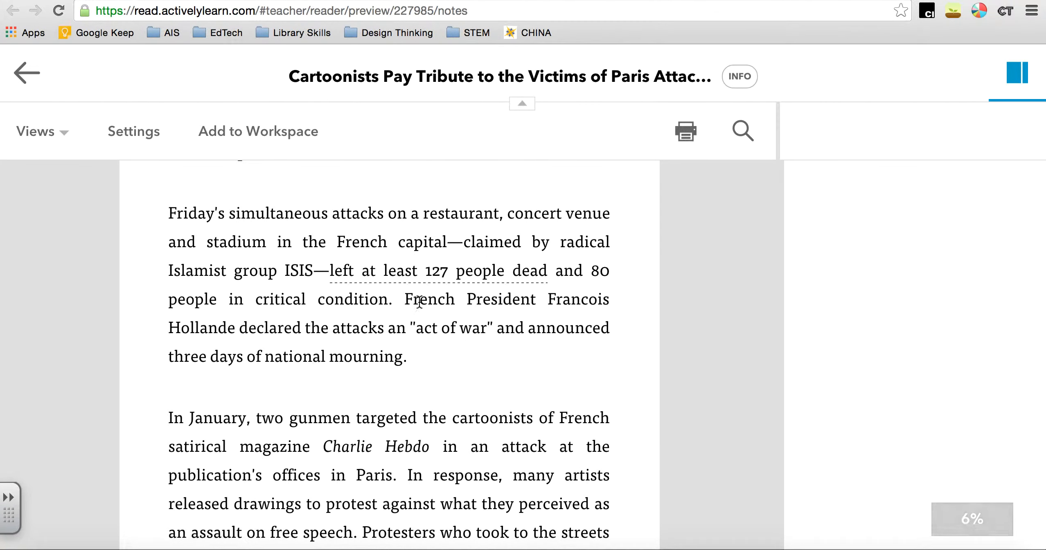
scroll(417, 303, "up", 5)
scroll(363, 365, "down", 3)
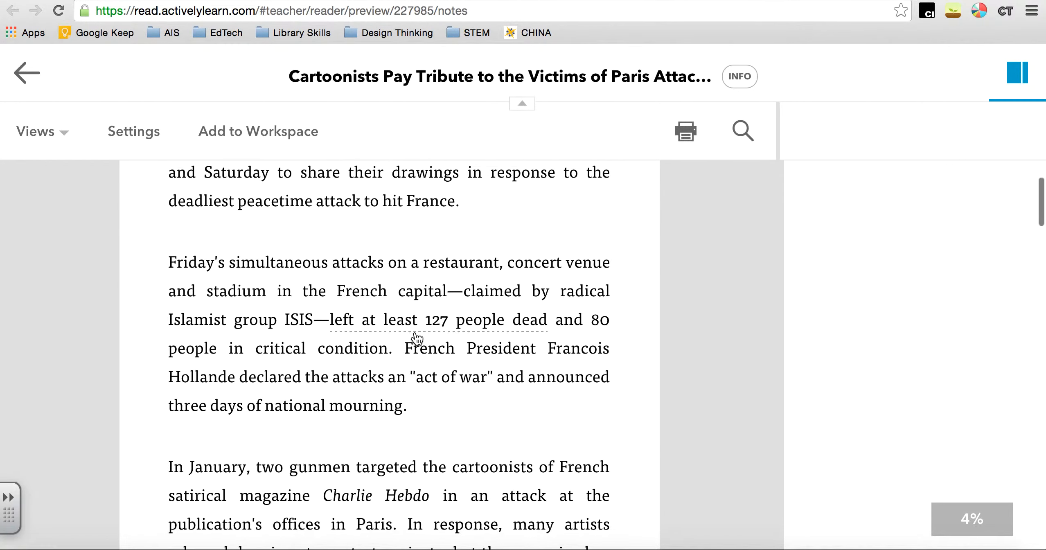
left_click(413, 326)
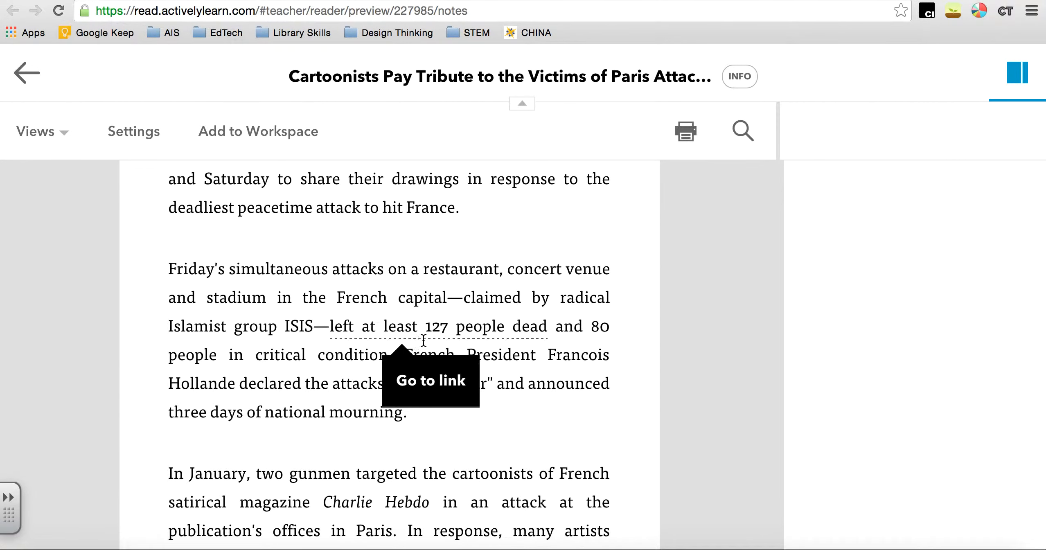
scroll(416, 423, "down", 10)
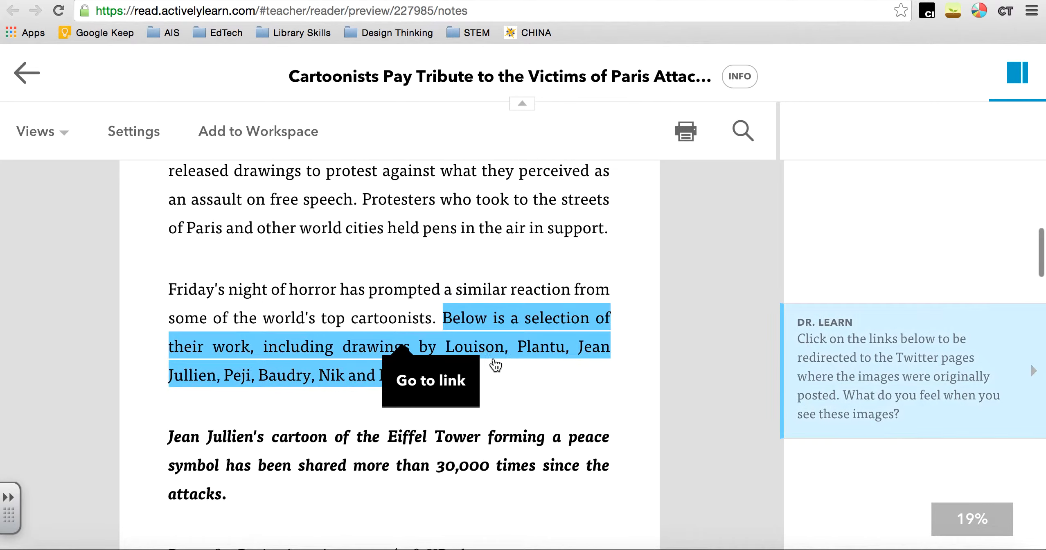
scroll(523, 362, "down", 12)
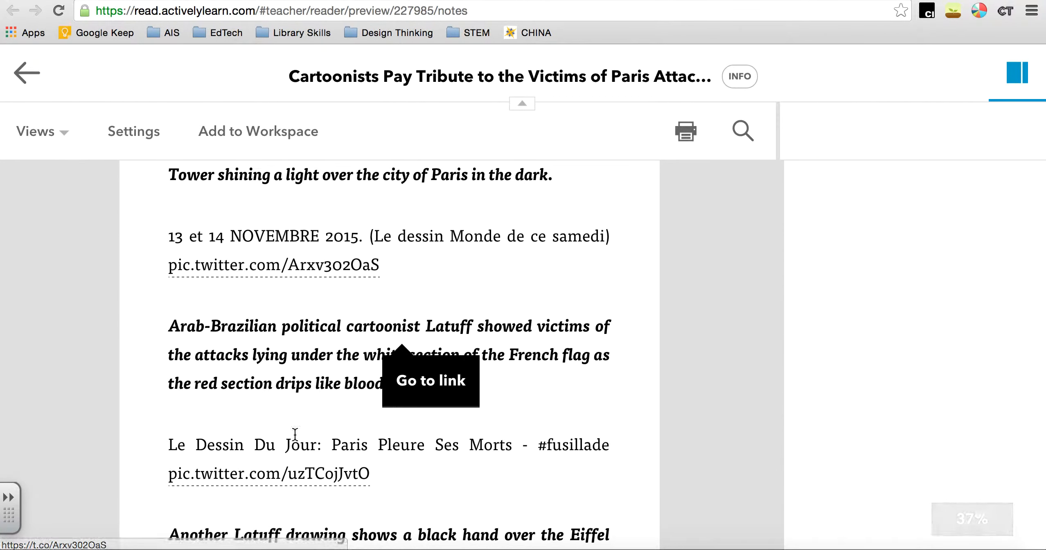
scroll(295, 435, "down", 20)
scroll(294, 433, "down", 15)
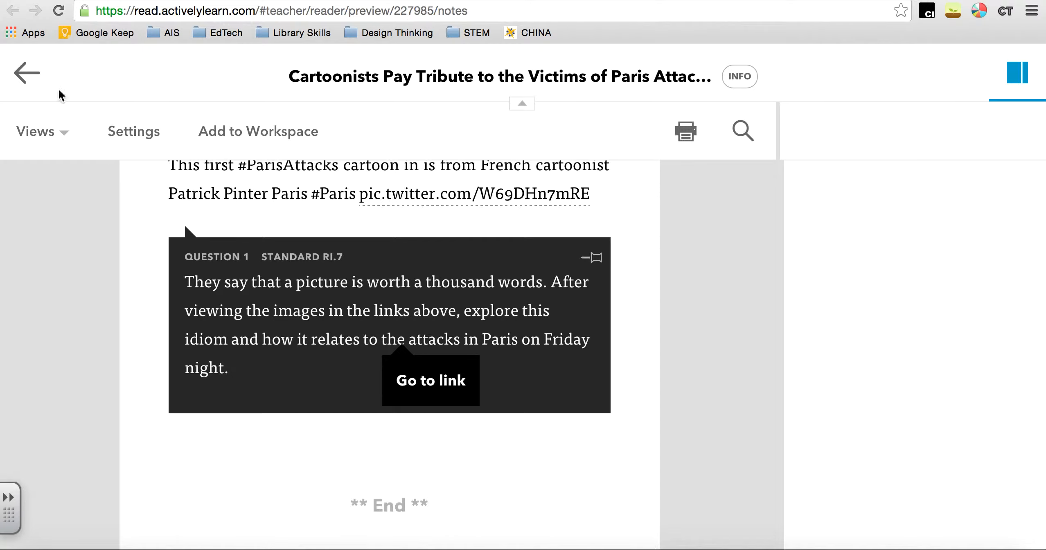
left_click(27, 73)
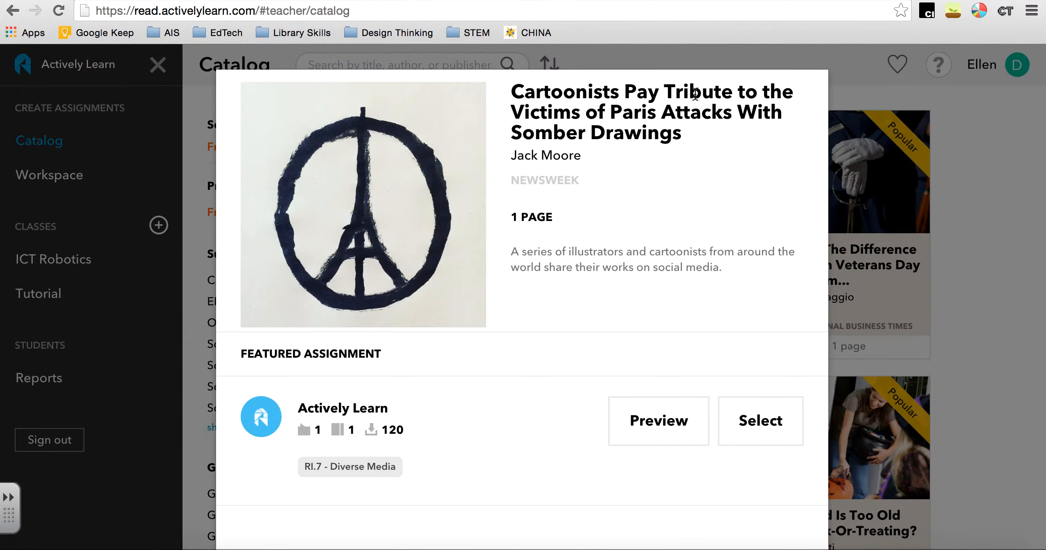
left_click(893, 73)
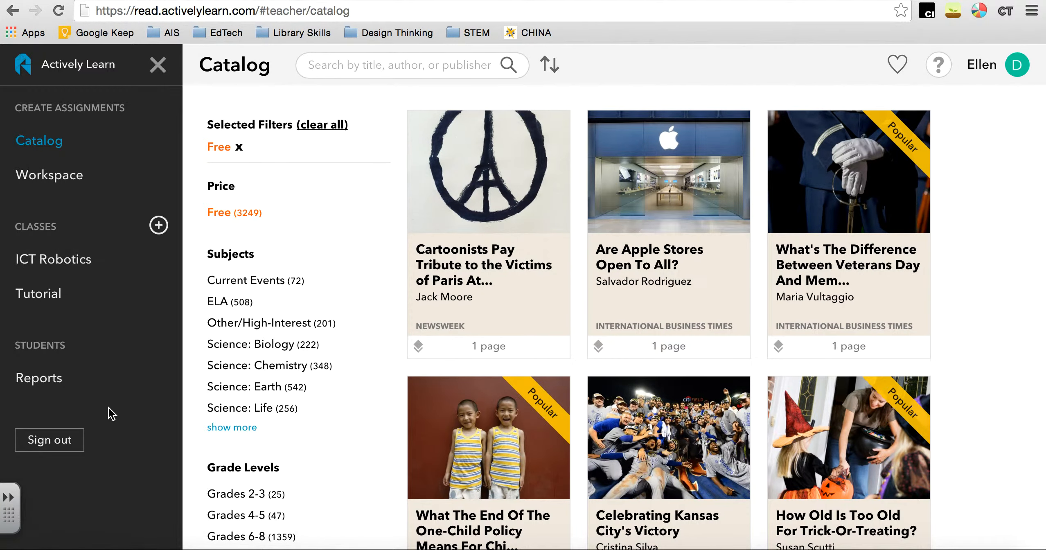